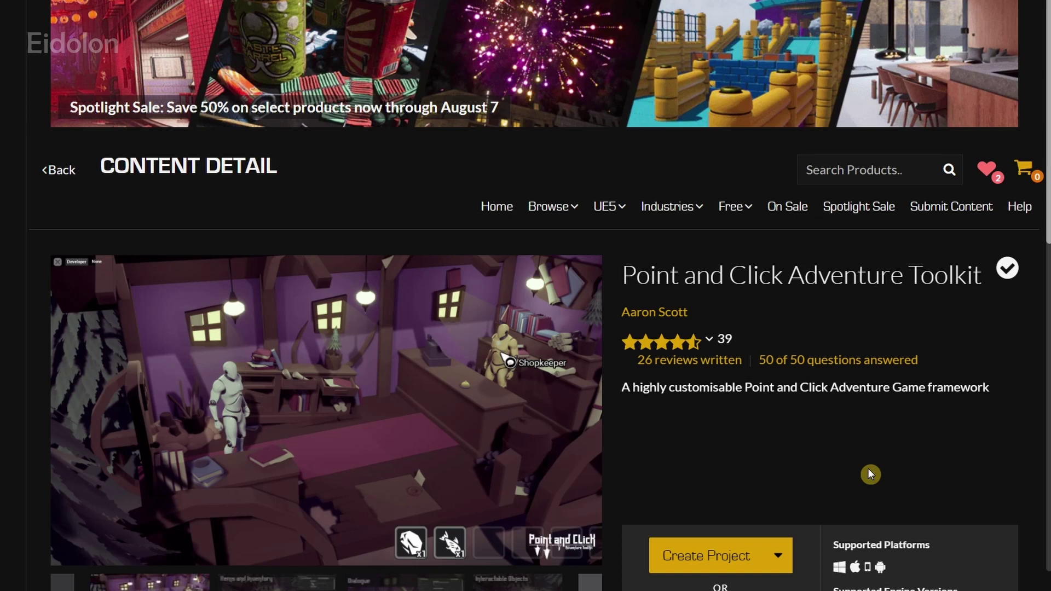
- Open the Documentation link on the Point and Click Adventure Toolkit page and start creating a project from the toolkit
{"action": "scroll", "coordinate": [265, 282], "scroll_direction": "down", "scroll_amount": 15}
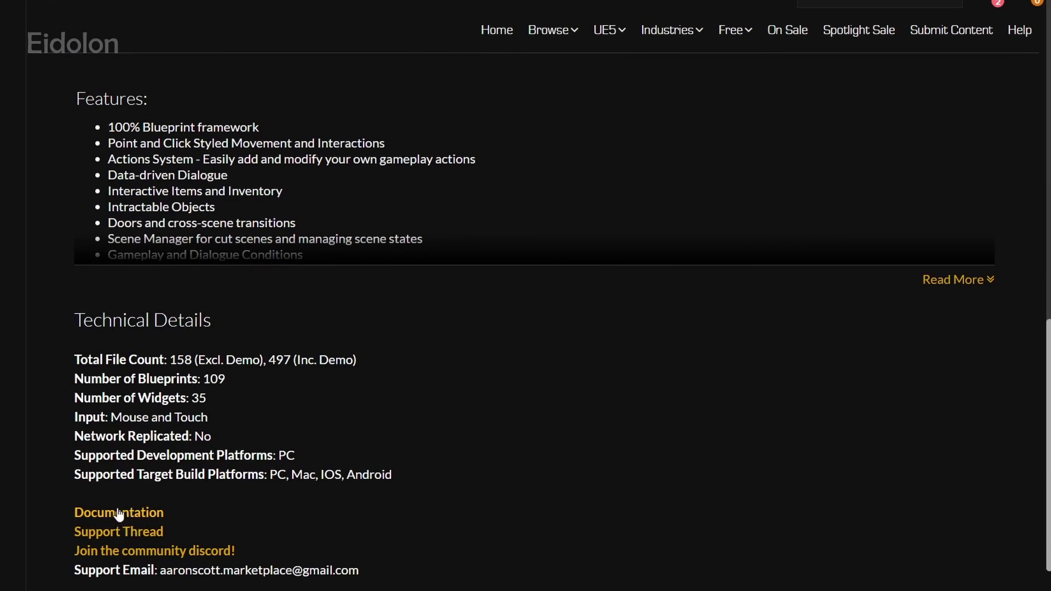
{"action": "left_click", "coordinate": [119, 515]}
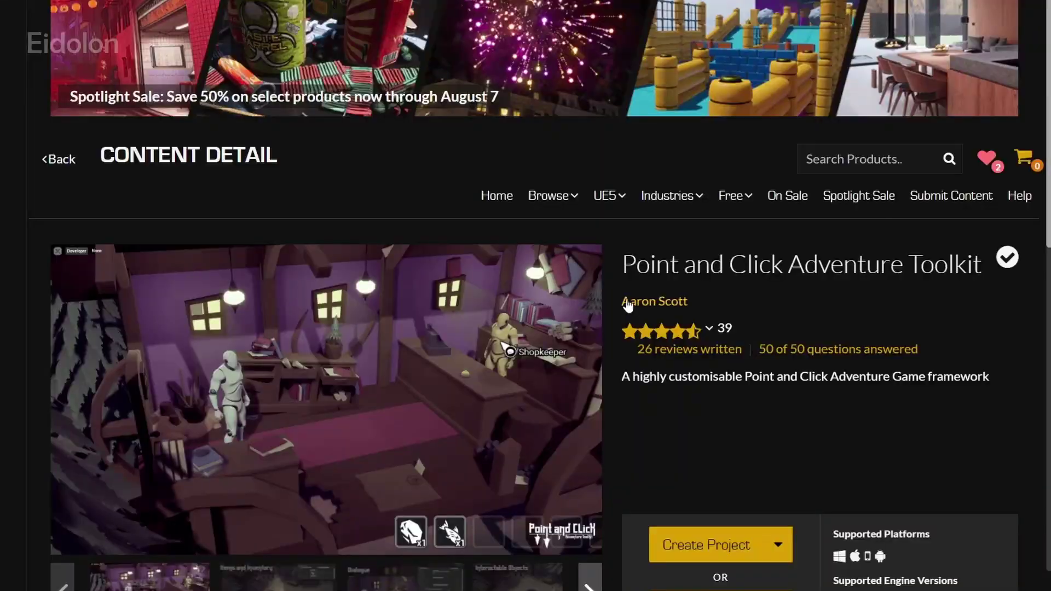
{"action": "scroll", "coordinate": [958, 392], "scroll_direction": "down", "scroll_amount": 3}
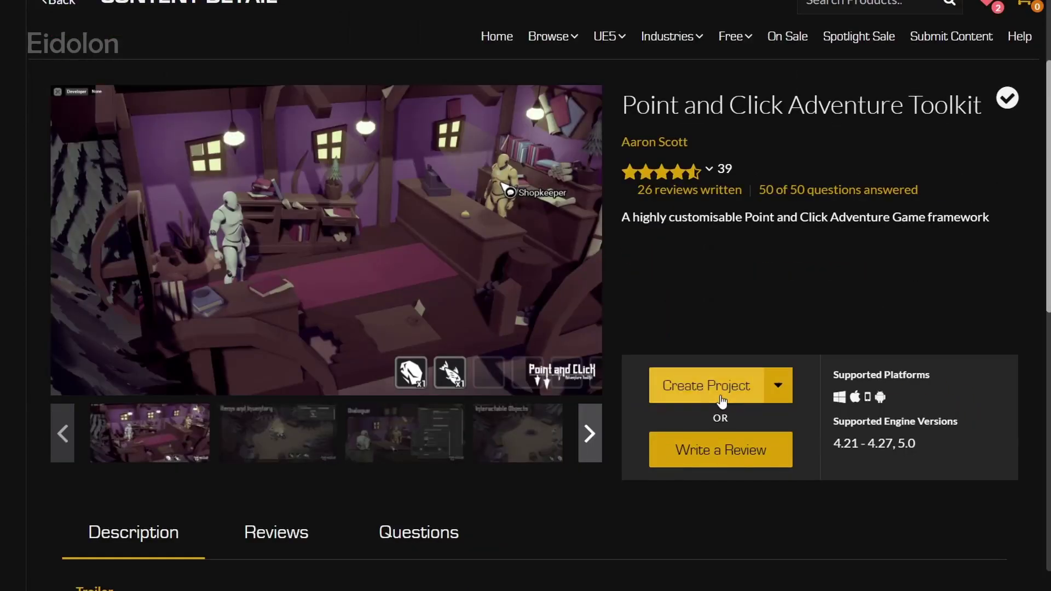
{"action": "left_click", "coordinate": [715, 387]}
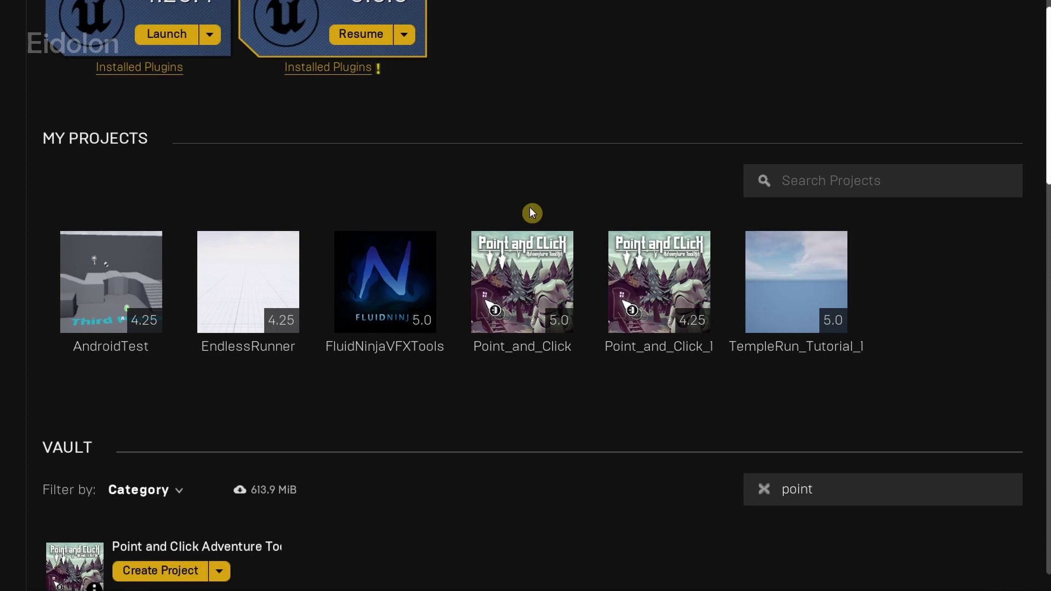
- Open the Point_and_Click_1 project for engine 4.25 from the project library and look over the example stations in OverviewMap
{"action": "scroll", "coordinate": [530, 213], "scroll_direction": "down", "scroll_amount": 2}
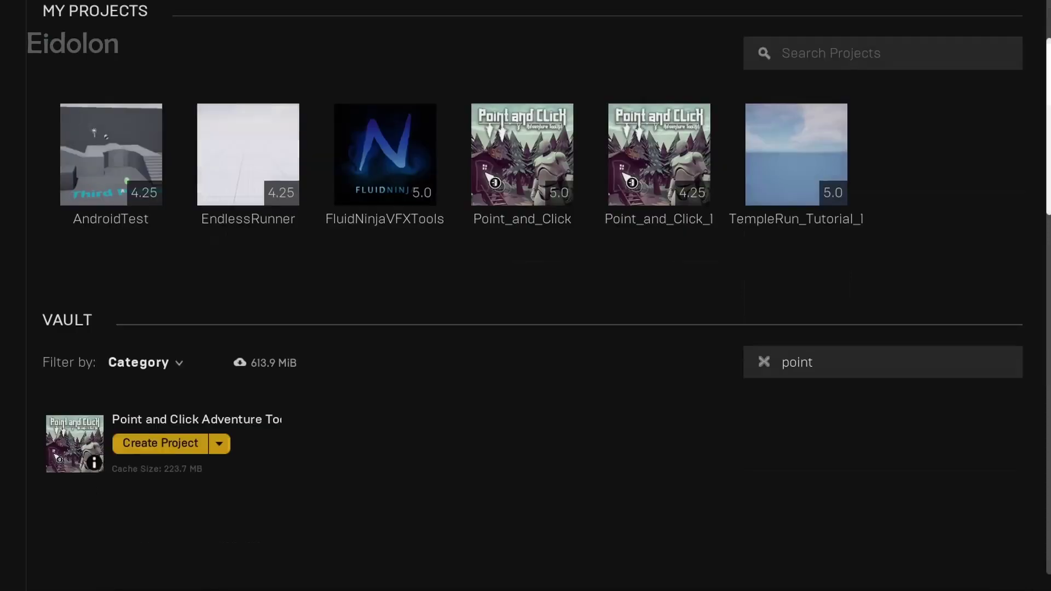
{"action": "double_click", "coordinate": [684, 118]}
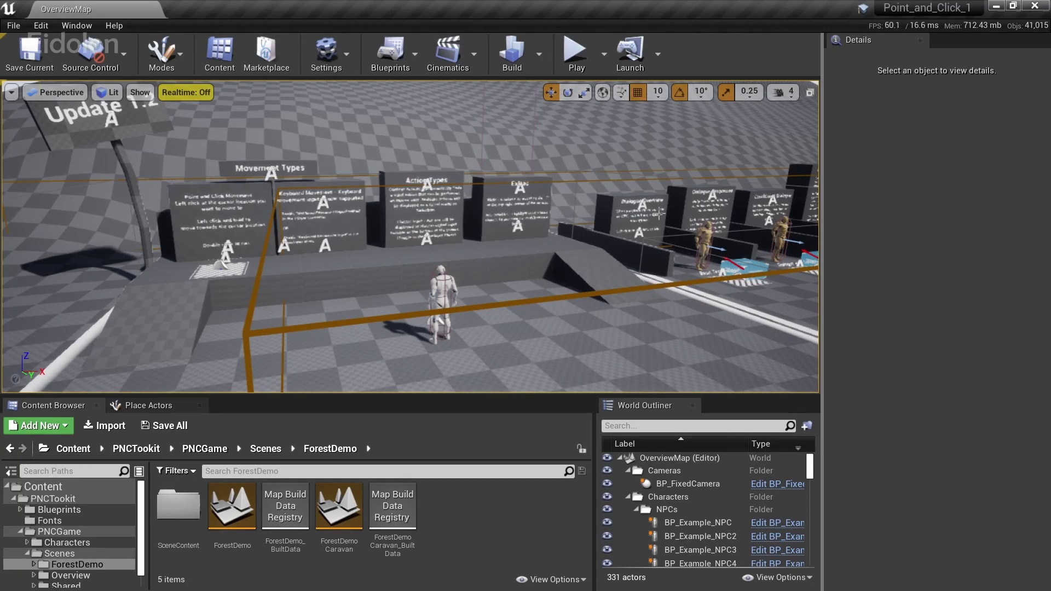
{"action": "right_click_drag", "start_coordinate": [514, 191], "coordinate": [487, 199]}
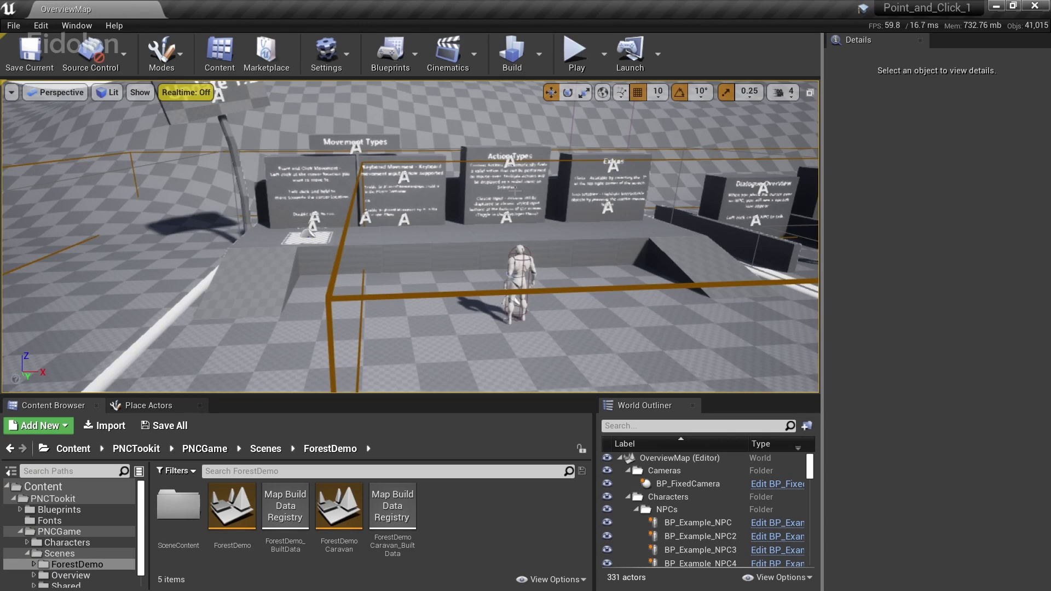
{"action": "right_click_drag", "start_coordinate": [514, 191], "coordinate": [537, 225]}
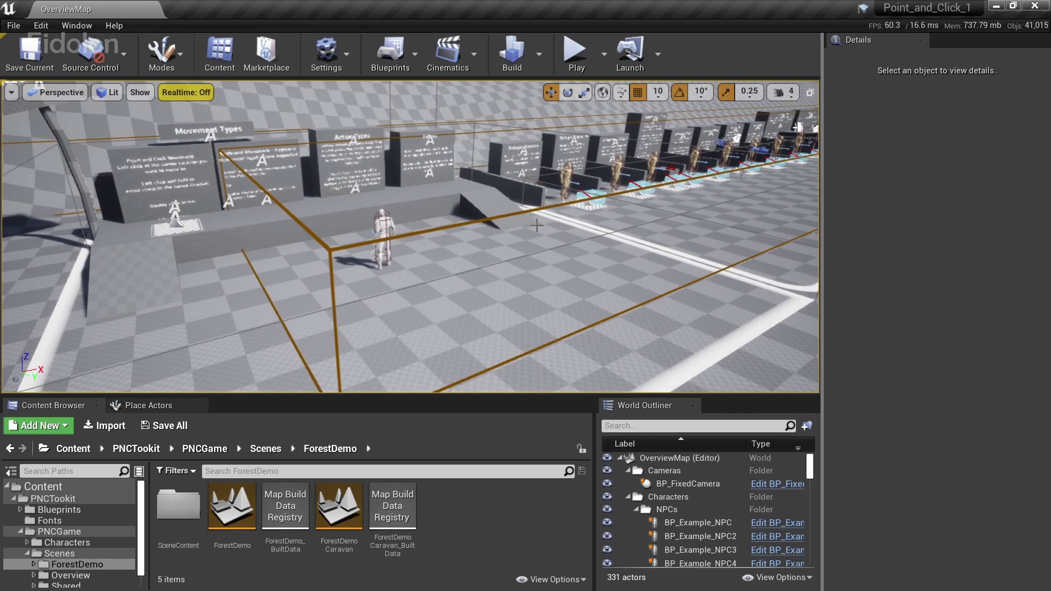
{"action": "right_click_drag", "start_coordinate": [536, 225], "coordinate": [537, 225]}
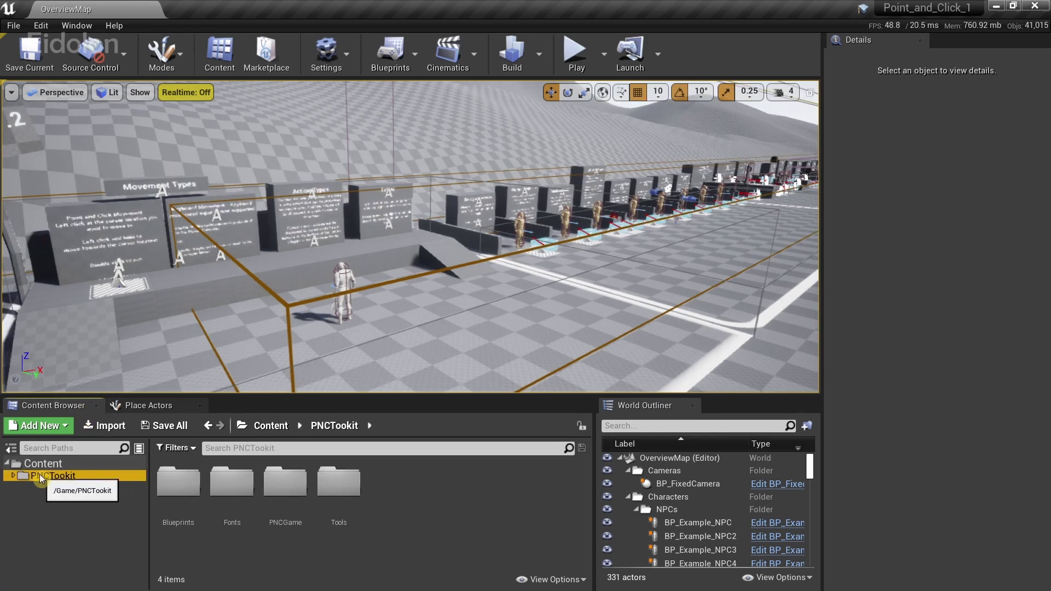
- Expand the PNCTookit folder and examine the contents of its Blueprints, Fonts and Tools subfolders
{"action": "double_click", "coordinate": [70, 477]}
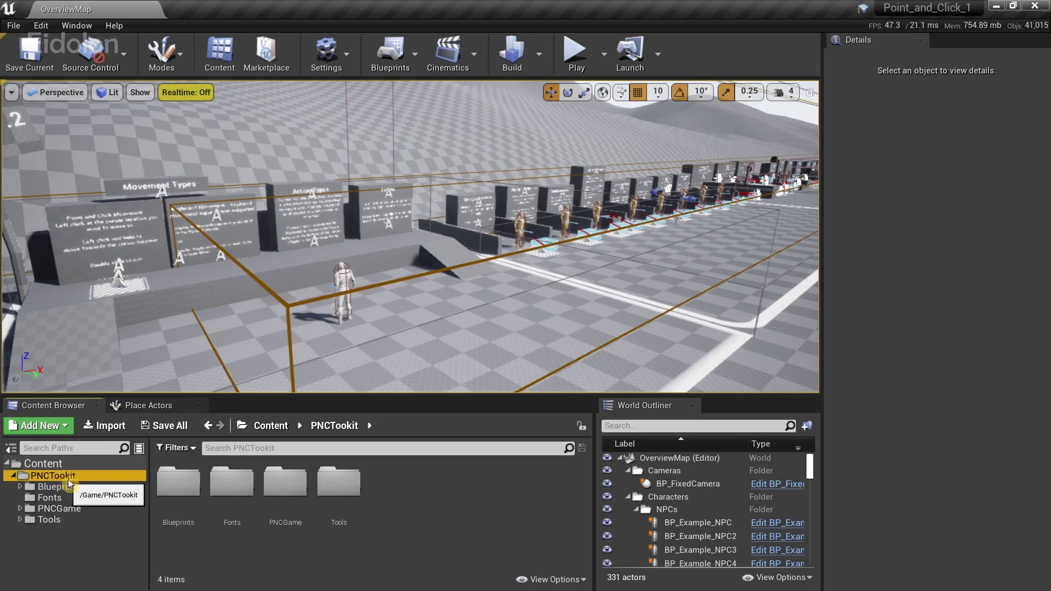
{"action": "left_click", "coordinate": [94, 470]}
{"action": "left_click", "coordinate": [87, 484]}
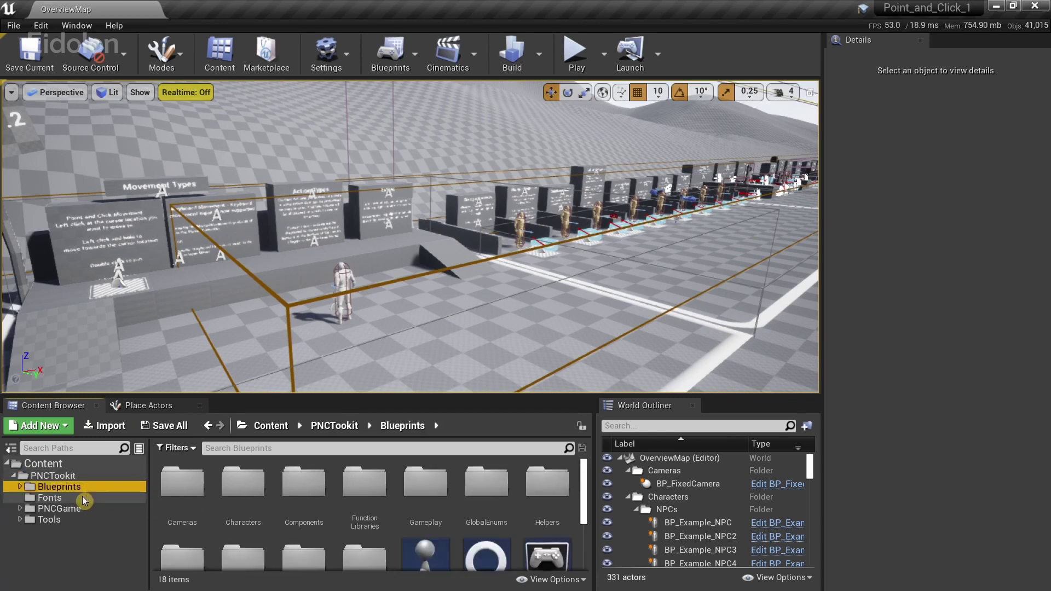
{"action": "left_click", "coordinate": [82, 496]}
{"action": "left_click", "coordinate": [86, 485]}
{"action": "left_click", "coordinate": [81, 498]}
{"action": "left_click", "coordinate": [78, 517]}
{"action": "left_click", "coordinate": [78, 497]}
{"action": "left_click", "coordinate": [82, 518]}
{"action": "left_click", "coordinate": [84, 496]}
{"action": "left_click", "coordinate": [83, 485]}
{"action": "left_click", "coordinate": [74, 517]}
{"action": "left_click", "coordinate": [75, 496]}
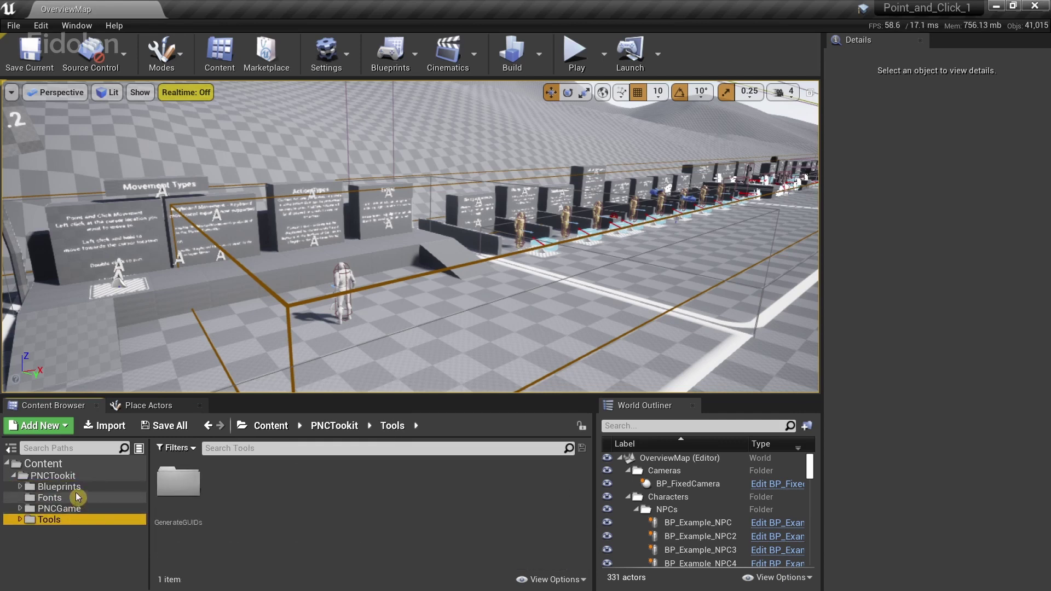
{"action": "left_click", "coordinate": [77, 485]}
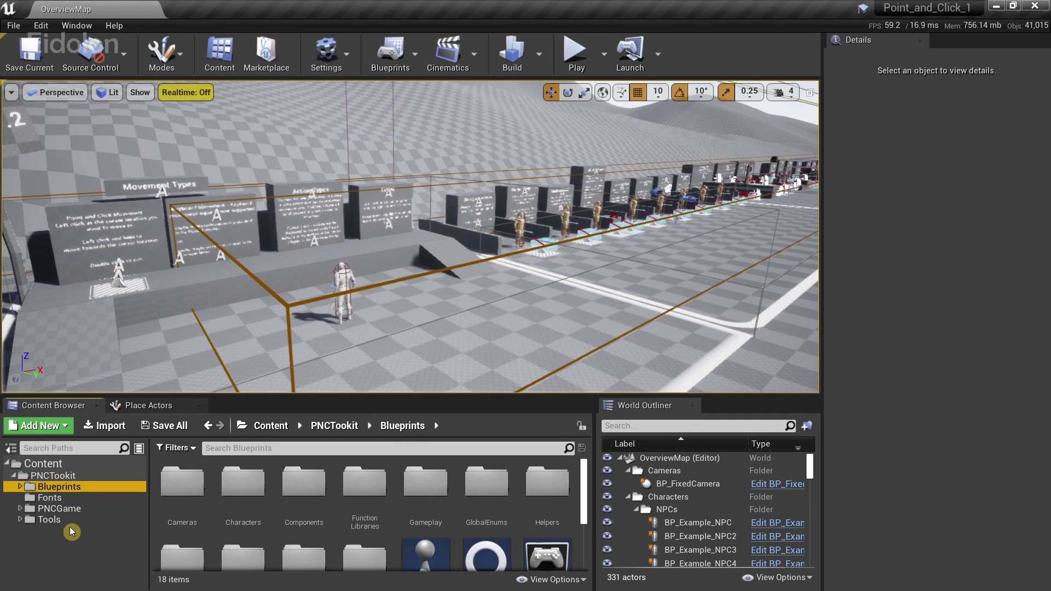
- Expand the PNCGame folder and view the contents of its Characters subfolder
{"action": "left_click", "coordinate": [78, 509]}
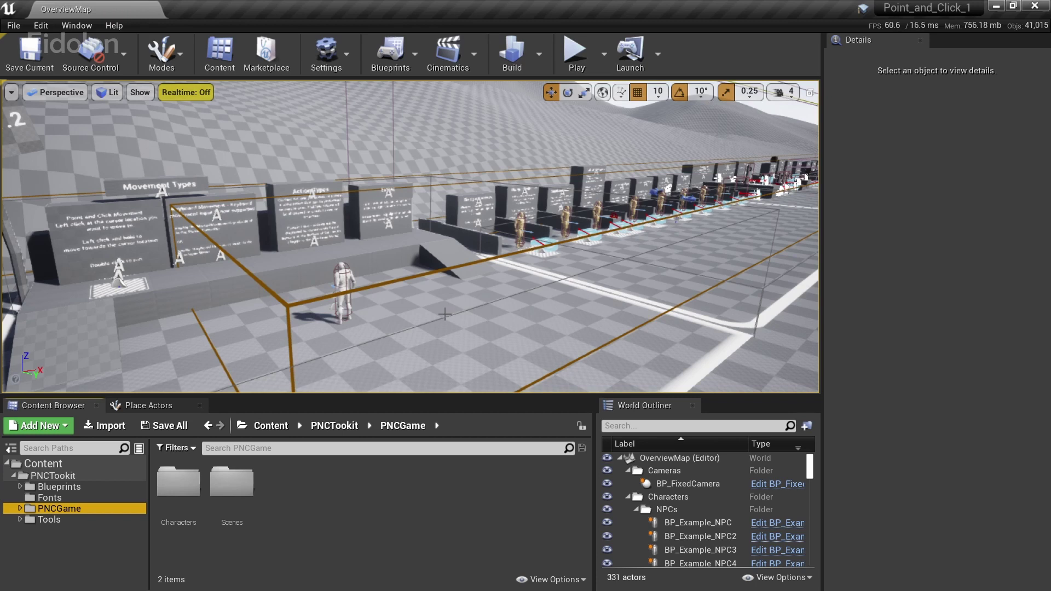
{"action": "left_click", "coordinate": [99, 512]}
{"action": "left_click", "coordinate": [20, 507]}
{"action": "left_click", "coordinate": [73, 519]}
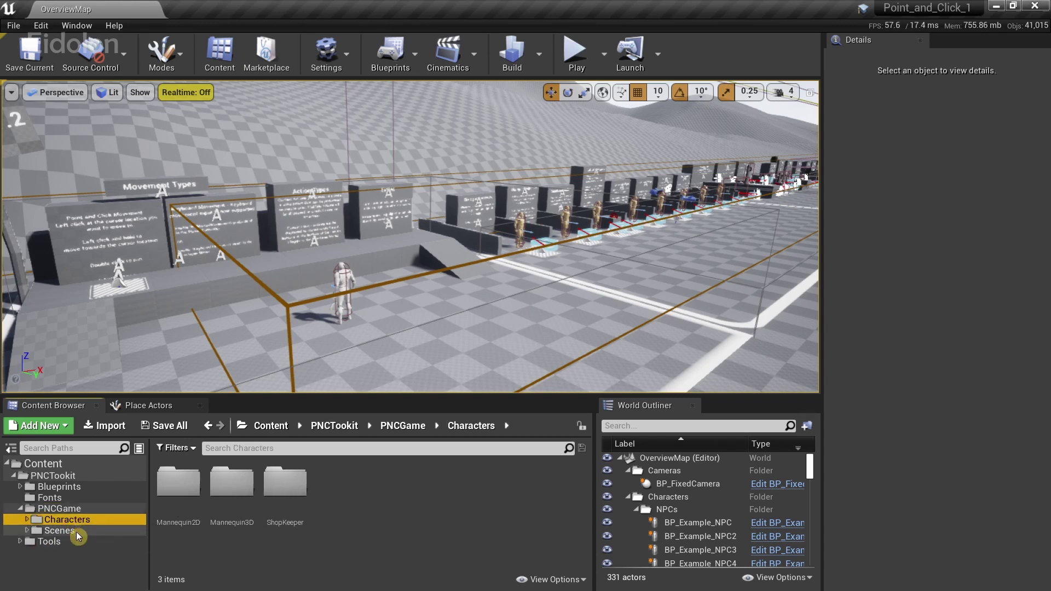
- Expand the Scenes folder and view the contents of its ForestDemo and Overview subfolders
{"action": "left_click", "coordinate": [77, 531]}
{"action": "left_click", "coordinate": [25, 530]}
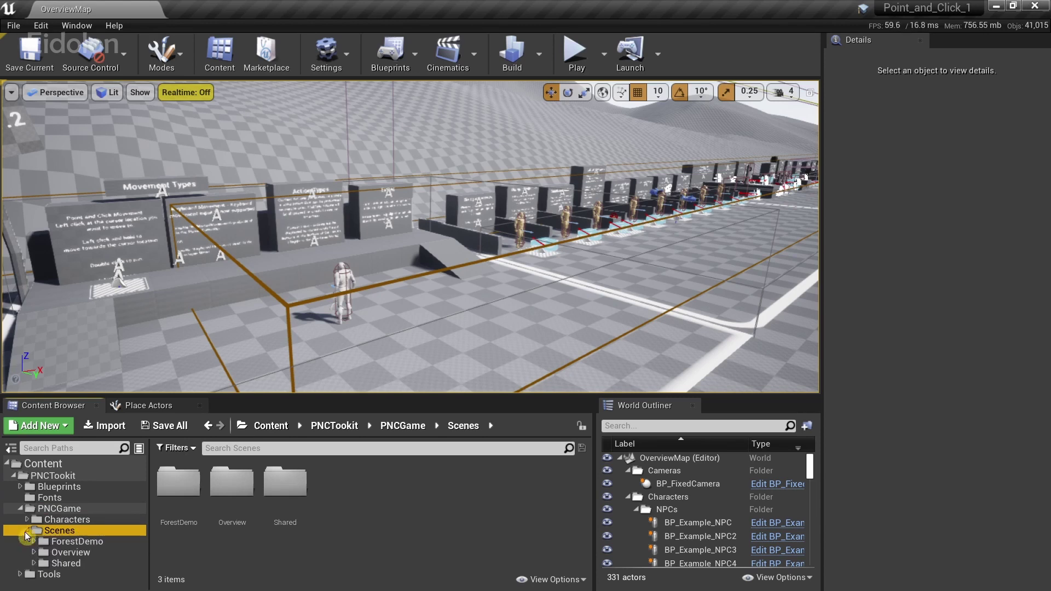
{"action": "left_click", "coordinate": [99, 542]}
{"action": "left_click", "coordinate": [107, 550]}
{"action": "left_click", "coordinate": [108, 543]}
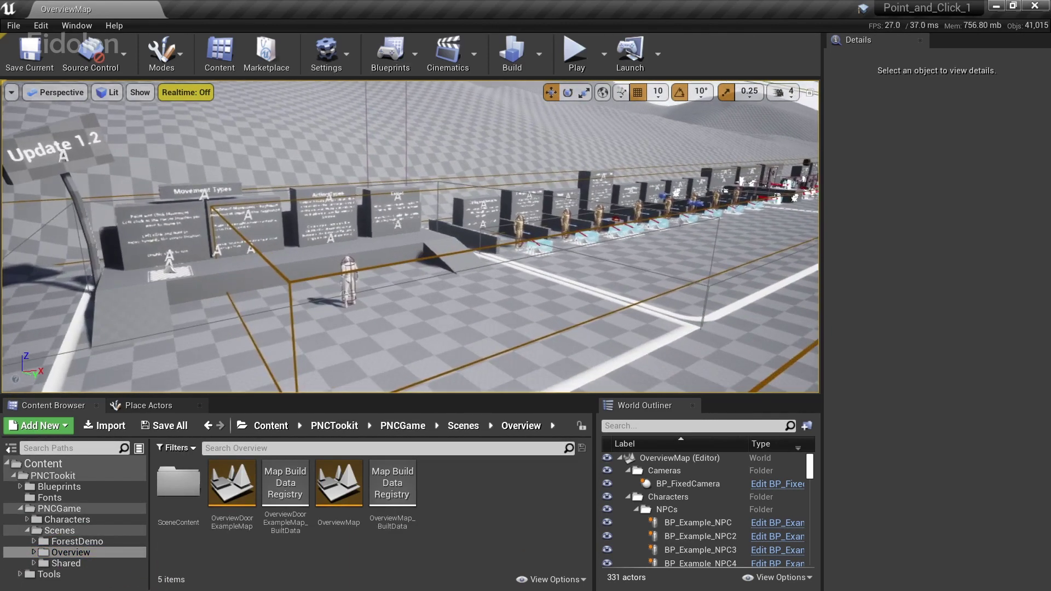
- Look over the dialogue stations in OverviewMap and play the level in fullscreen
{"action": "right_click_drag", "start_coordinate": [412, 222], "coordinate": [404, 202]}
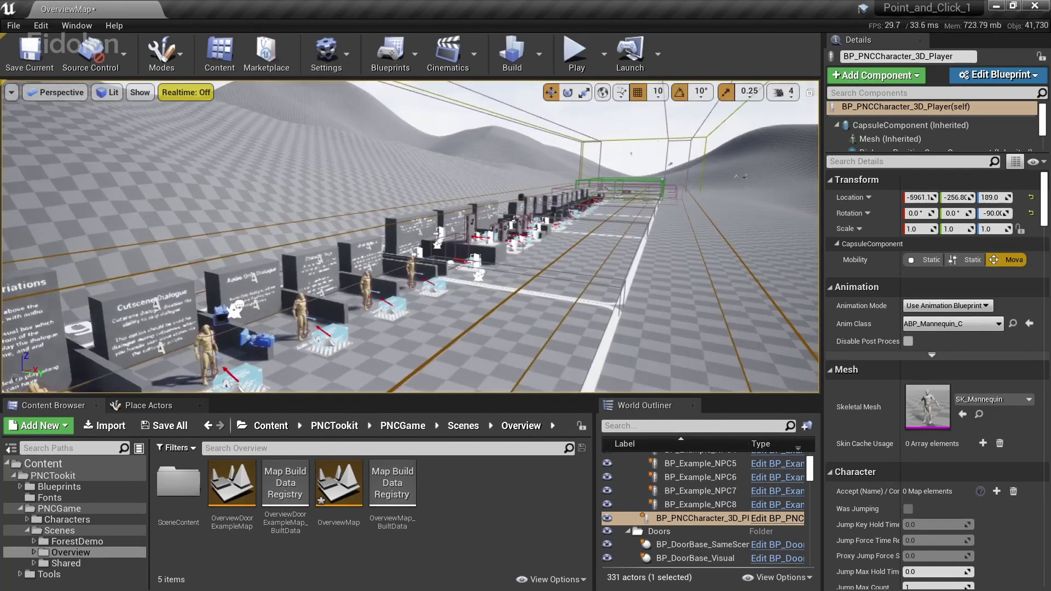
{"action": "right_click_drag", "start_coordinate": [410, 237], "coordinate": [235, 290]}
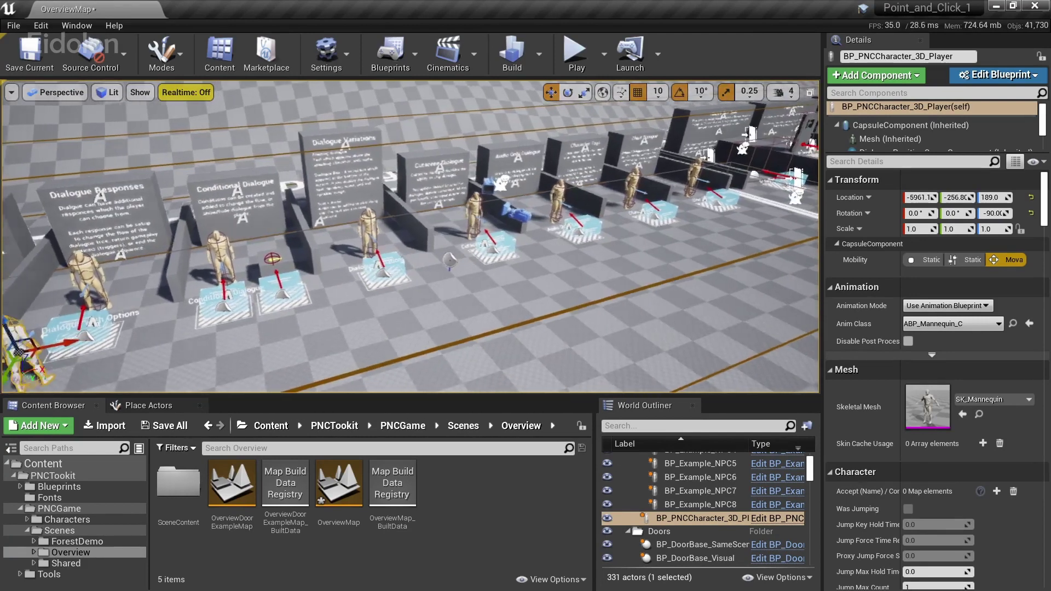
{"action": "right_click_drag", "start_coordinate": [410, 236], "coordinate": [471, 183]}
{"action": "right_click_drag", "start_coordinate": [411, 237], "coordinate": [378, 249]}
{"action": "key", "text": "alt+p"}
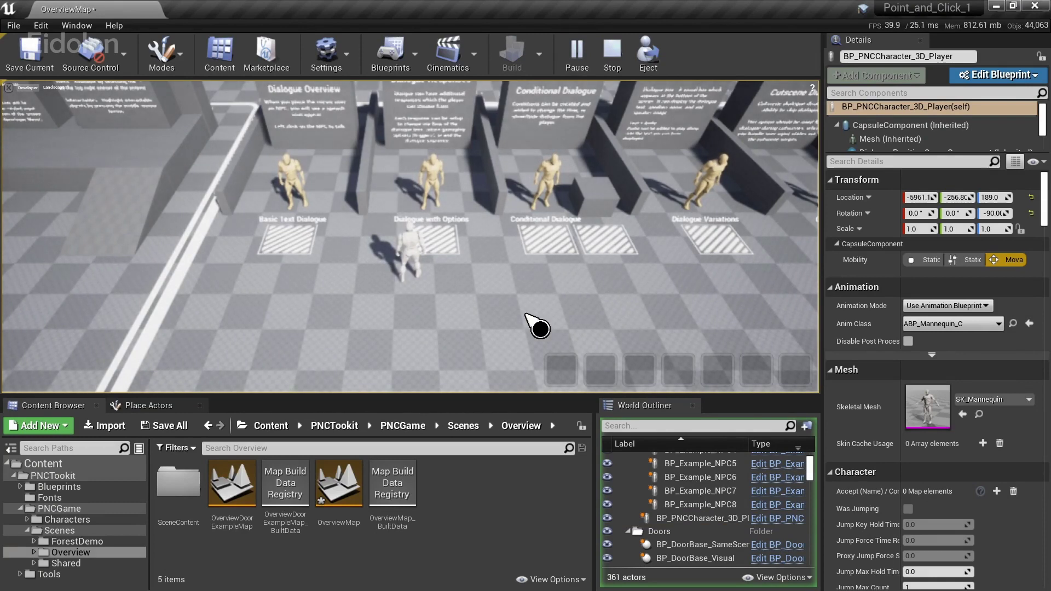
{"action": "key", "text": "F11"}
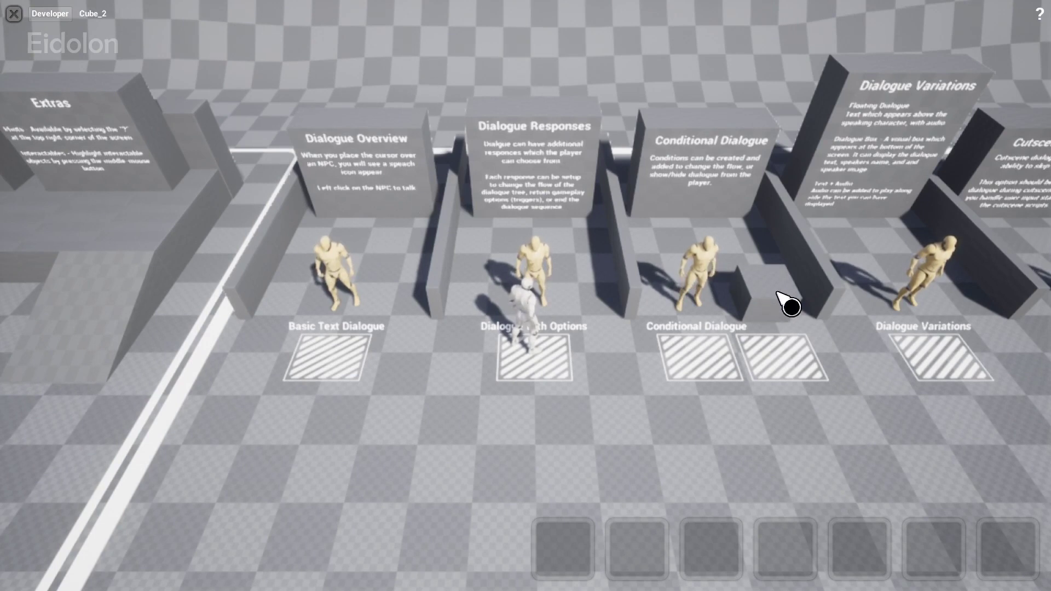
- Talk to the Dialogue with Options NPC, answer Blue, and talk to the Cutscene Dialogue NPC
{"action": "left_click", "coordinate": [540, 257]}
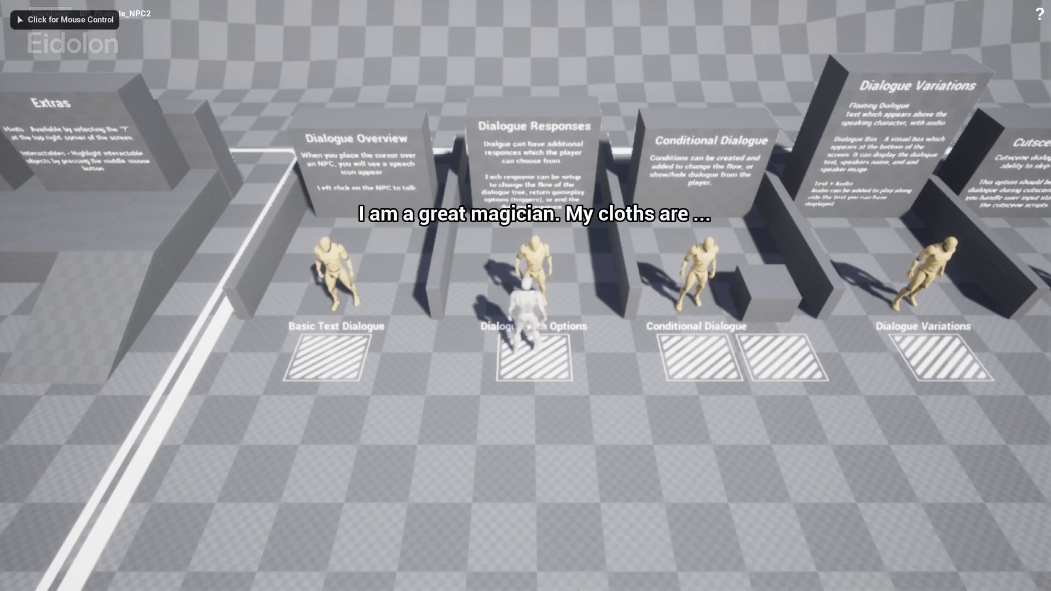
{"action": "left_click", "coordinate": [554, 270]}
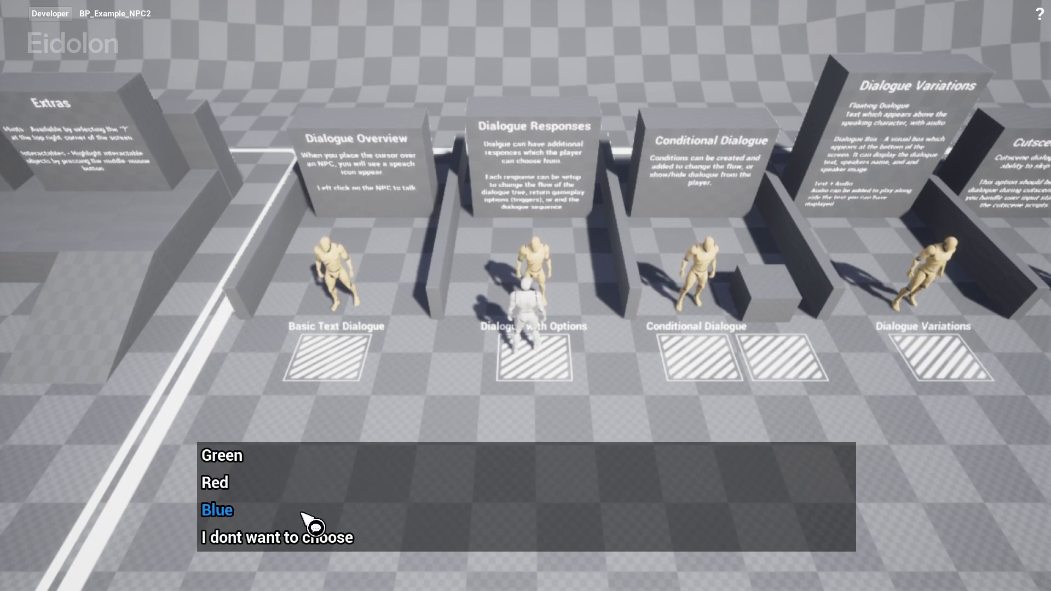
{"action": "left_click", "coordinate": [251, 508]}
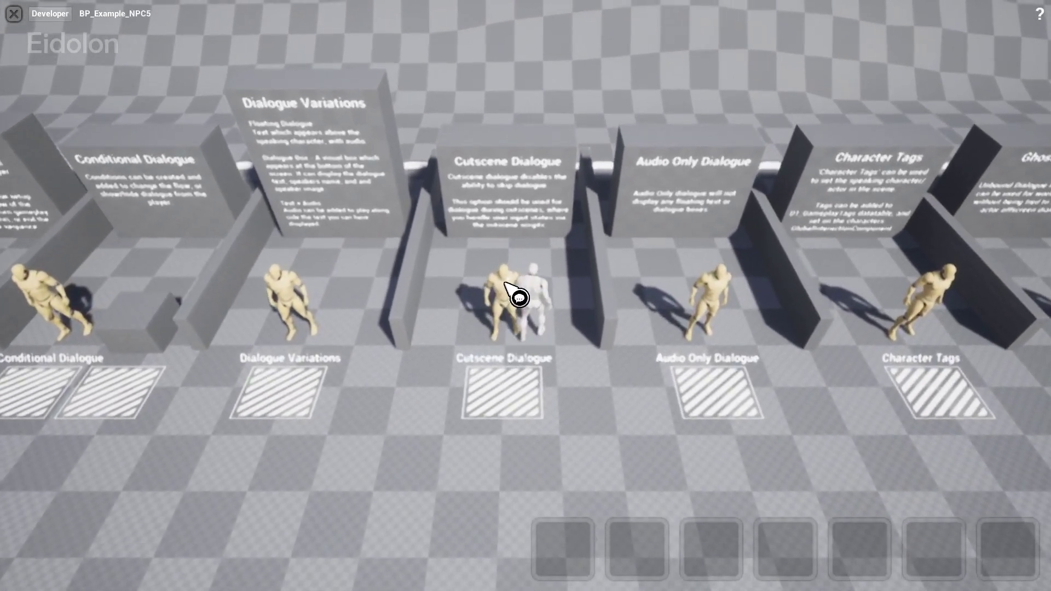
{"action": "left_click", "coordinate": [506, 292]}
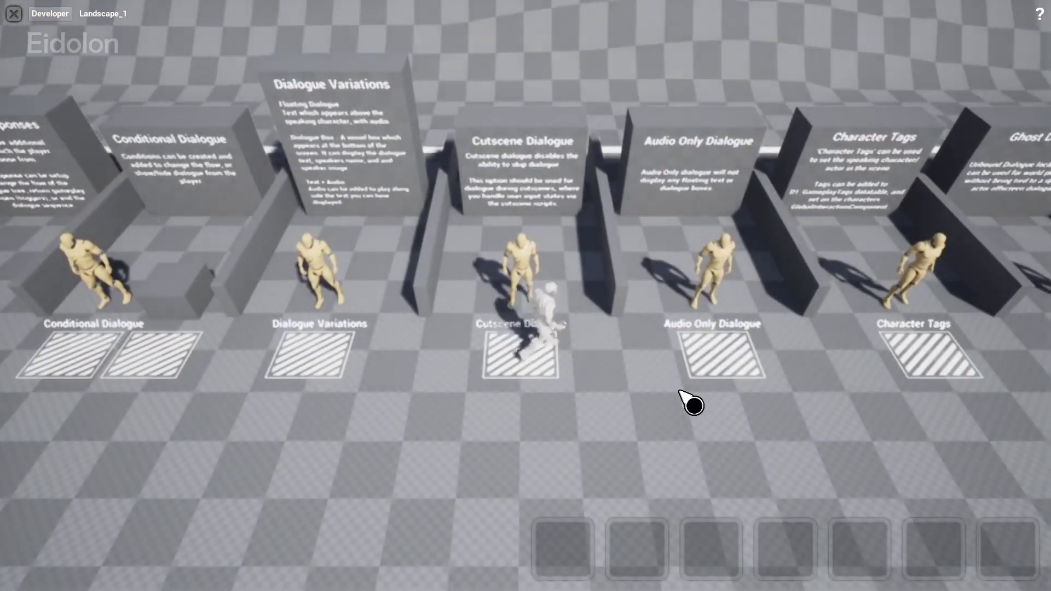
- Walk the player past the example stations and cross between the Fixed Camera and Advanced Camera 3D (Perspective) areas to test both cameras
{"action": "left_click_drag", "start_coordinate": [678, 390], "coordinate": [725, 430]}
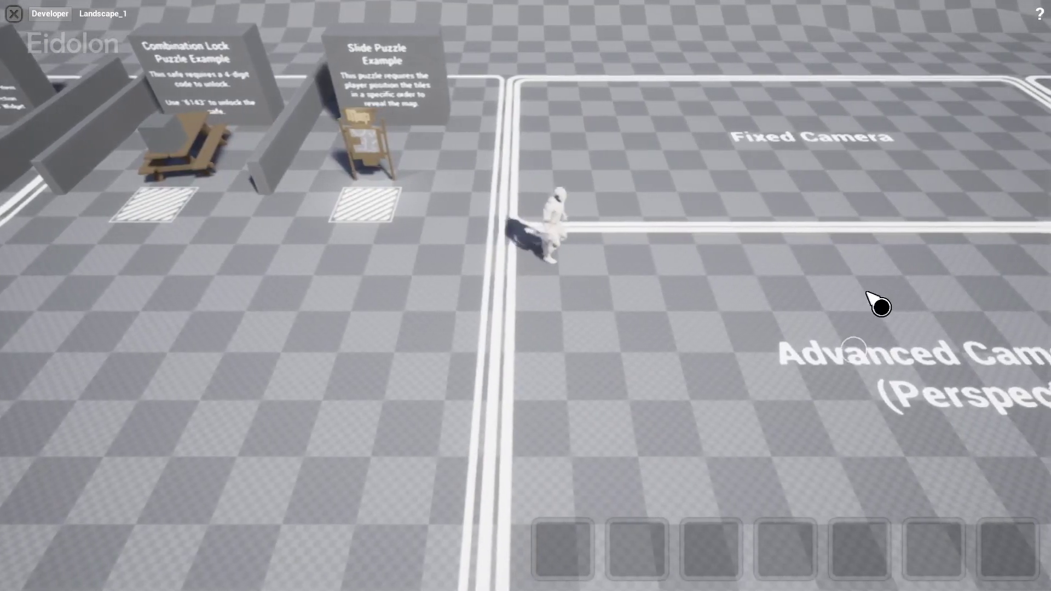
{"action": "left_click", "coordinate": [700, 143]}
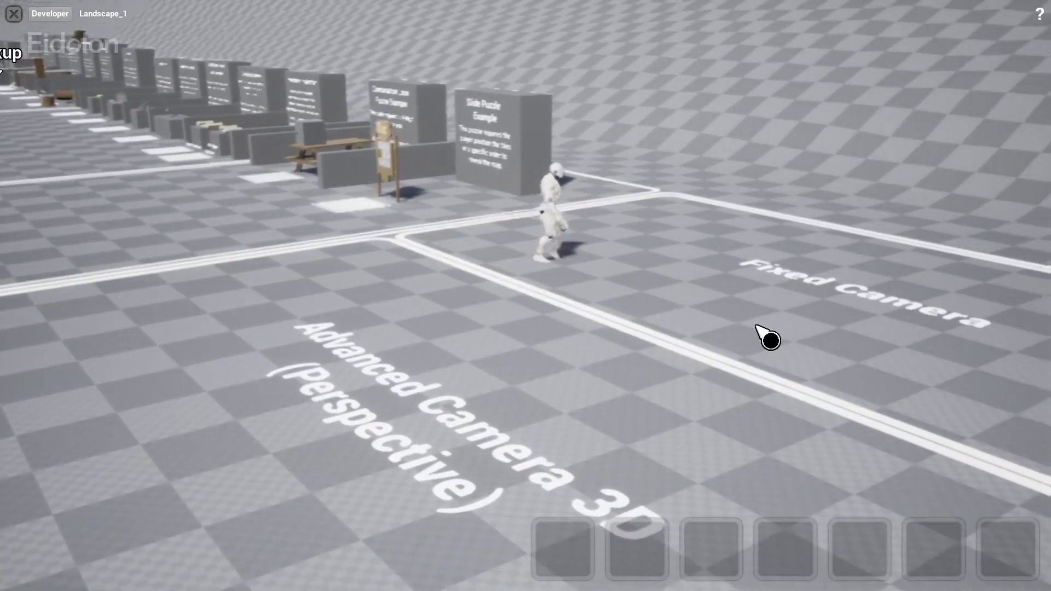
{"action": "left_click", "coordinate": [755, 333]}
{"action": "left_click", "coordinate": [504, 487]}
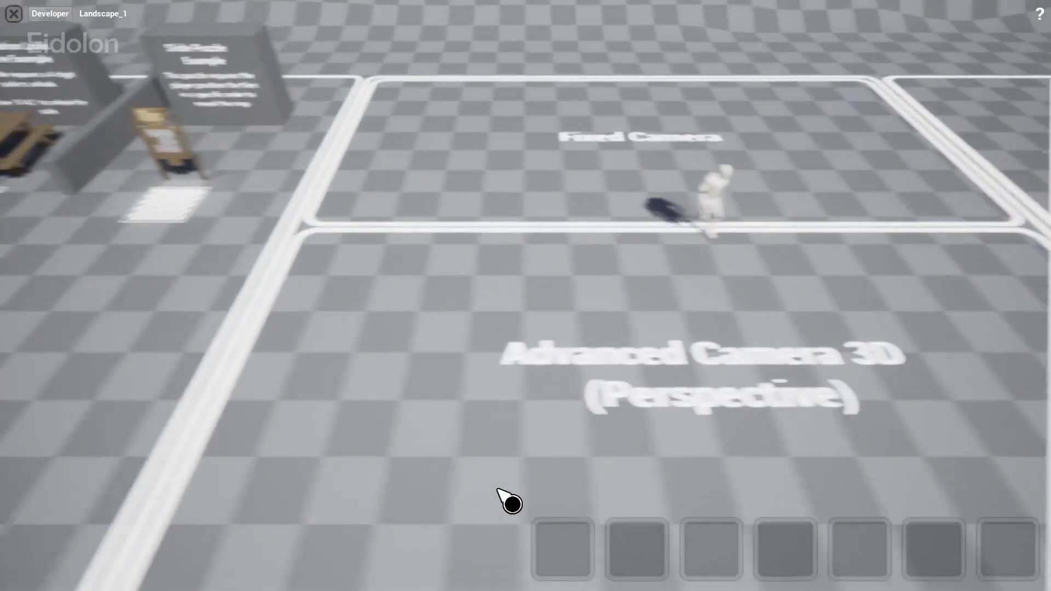
{"action": "left_click", "coordinate": [521, 460]}
{"action": "left_click", "coordinate": [826, 356]}
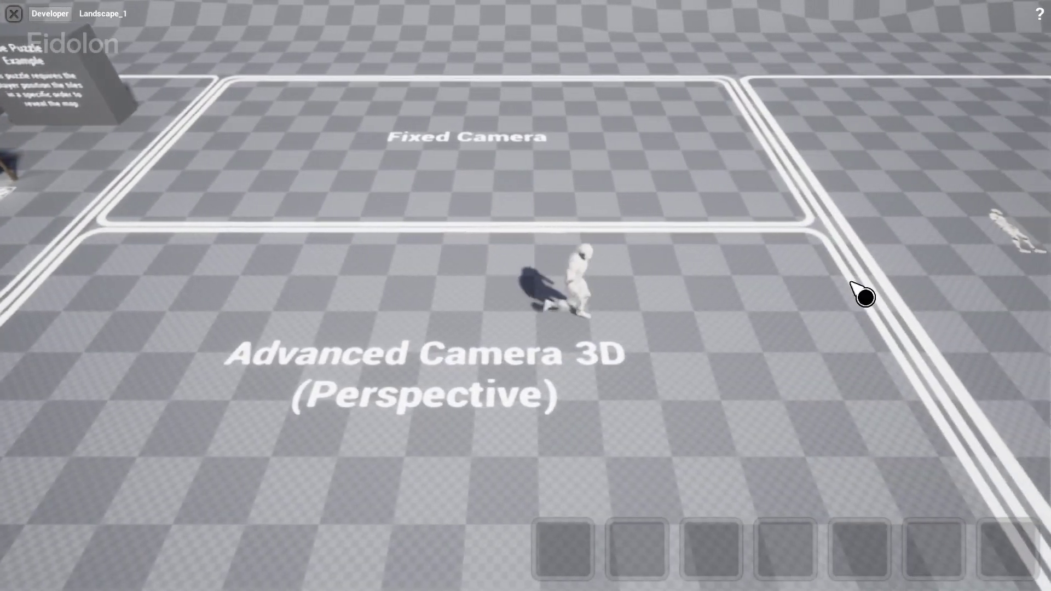
{"action": "left_click", "coordinate": [762, 238]}
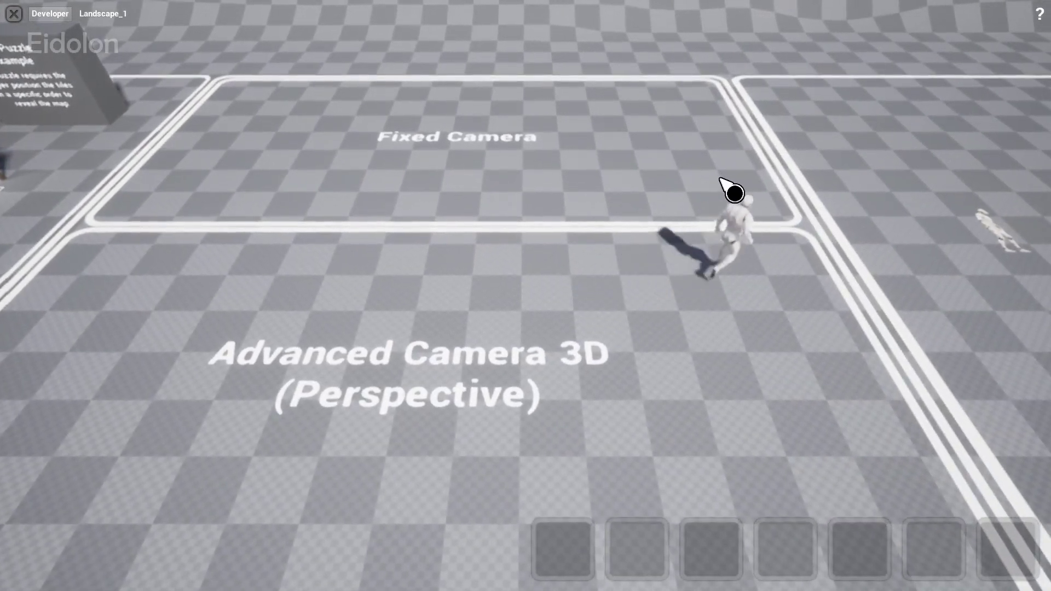
{"action": "left_click", "coordinate": [740, 271]}
{"action": "left_click", "coordinate": [577, 433]}
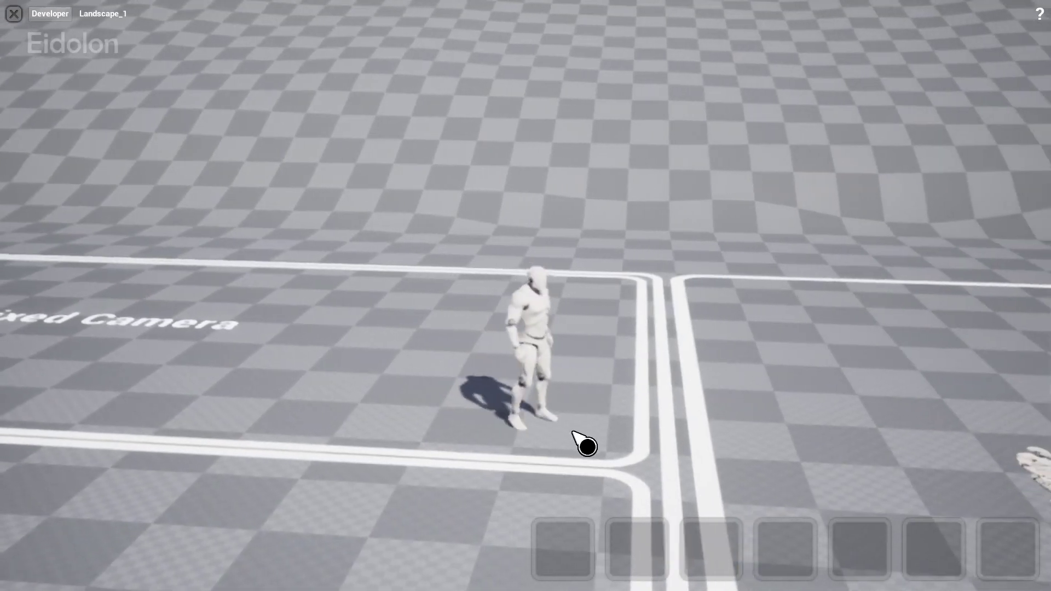
- Walk the player around the Advanced Camera 2D (Orthographic) area and end the play session
{"action": "left_click", "coordinate": [511, 512]}
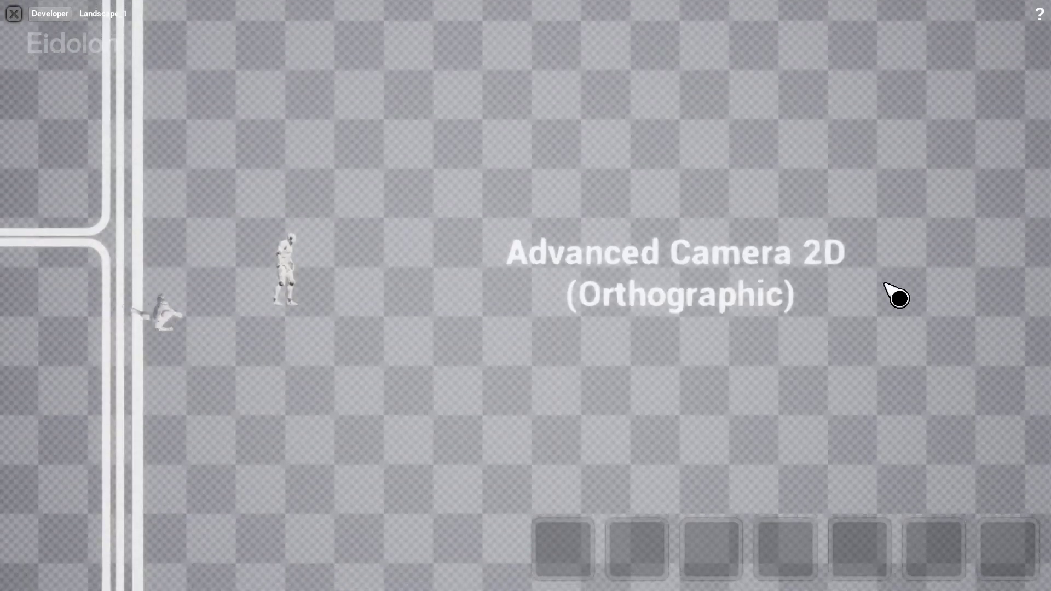
{"action": "left_click", "coordinate": [342, 193]}
{"action": "left_click", "coordinate": [200, 417]}
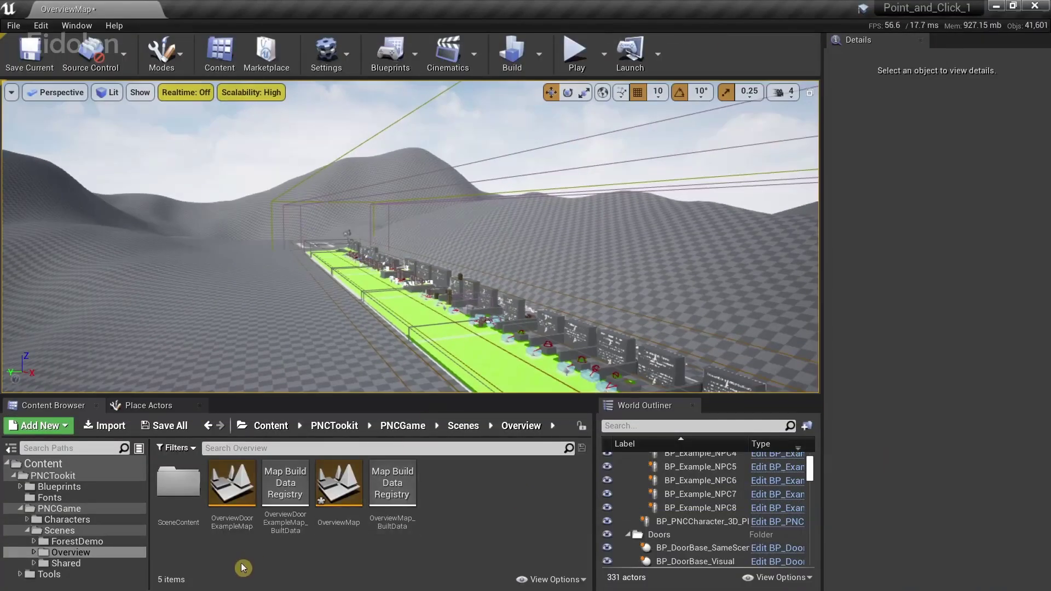
- Open the ForestDemo folder under Scenes to view its maps
{"action": "left_click", "coordinate": [86, 541]}
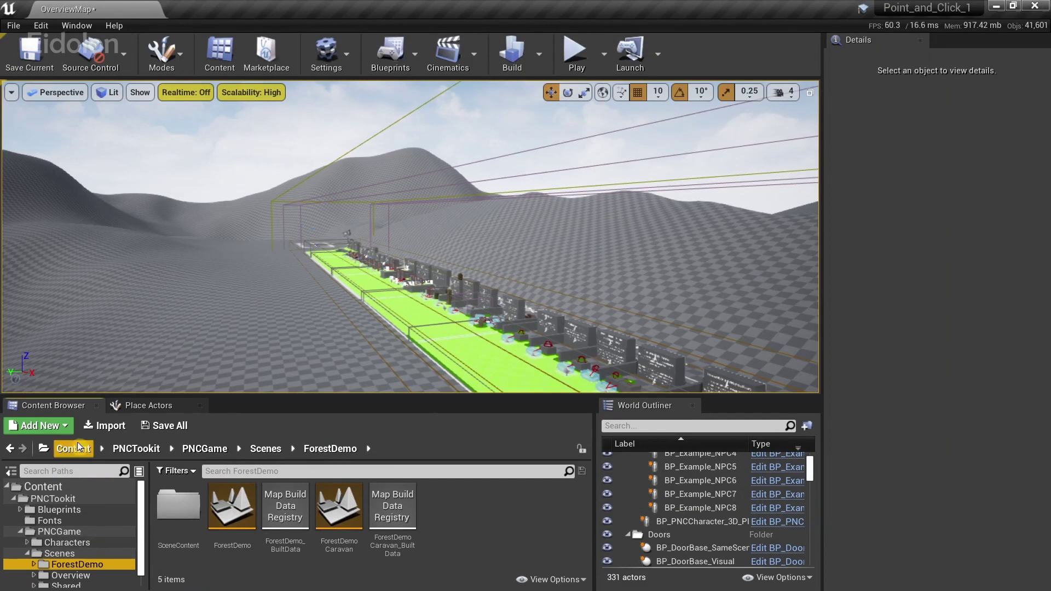
{"action": "scroll", "coordinate": [106, 550], "scroll_direction": "down", "scroll_amount": 1}
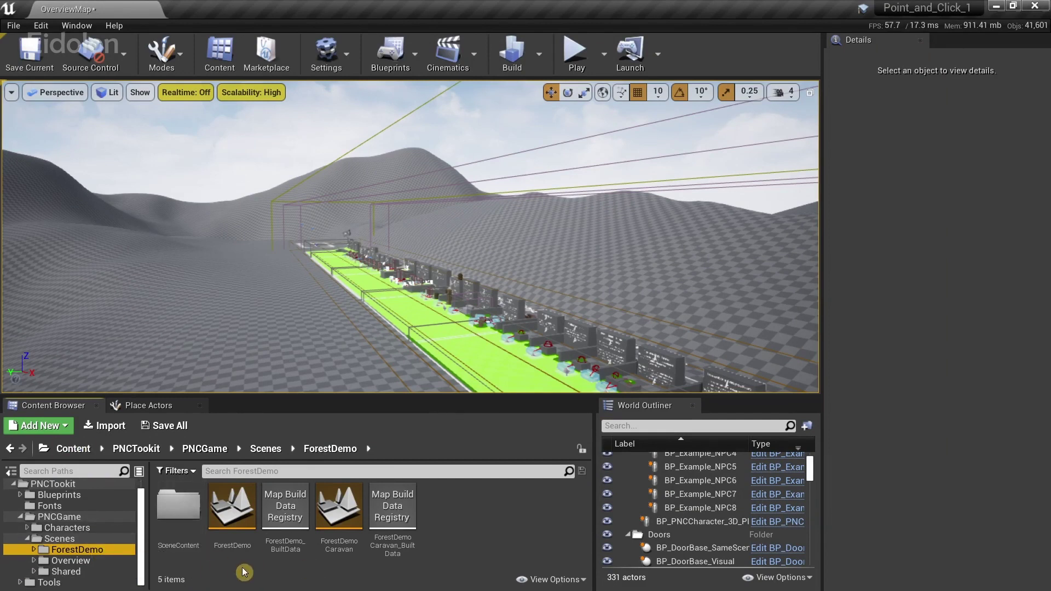
- Open the ForestDemo map and discard the unsaved changes to the overview level
{"action": "double_click", "coordinate": [234, 501]}
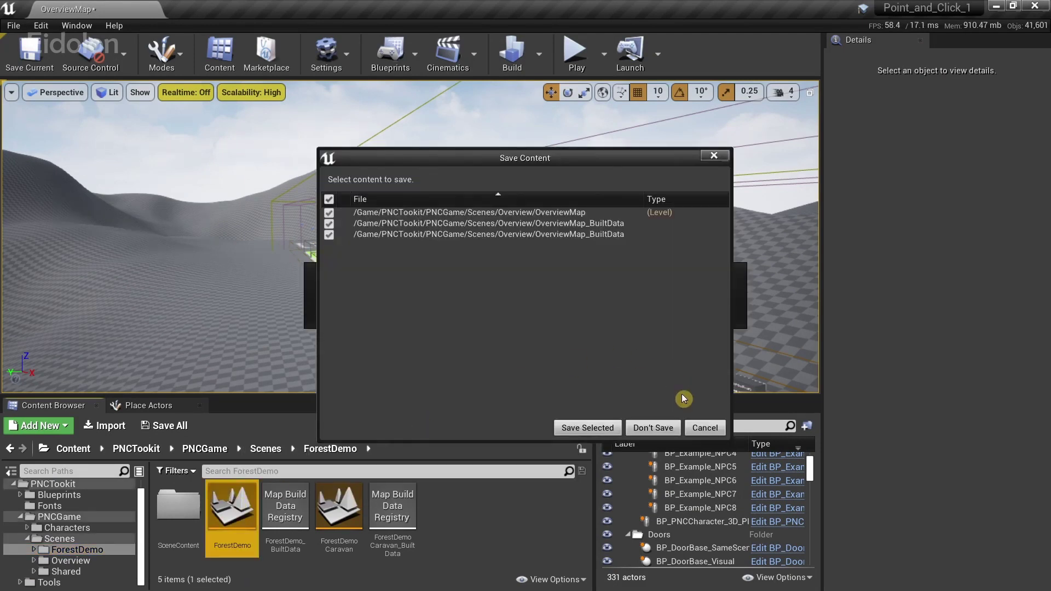
{"action": "left_click", "coordinate": [653, 428]}
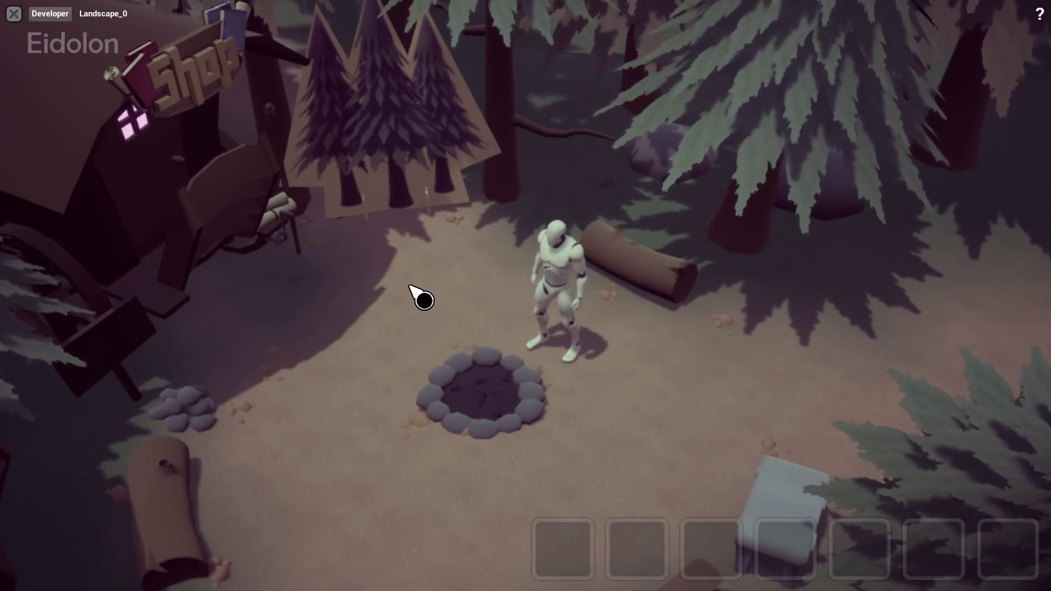
- In the running forest demo, return to the main menu, start a new game and skip the opening dialogue
{"action": "key", "text": "Escape"}
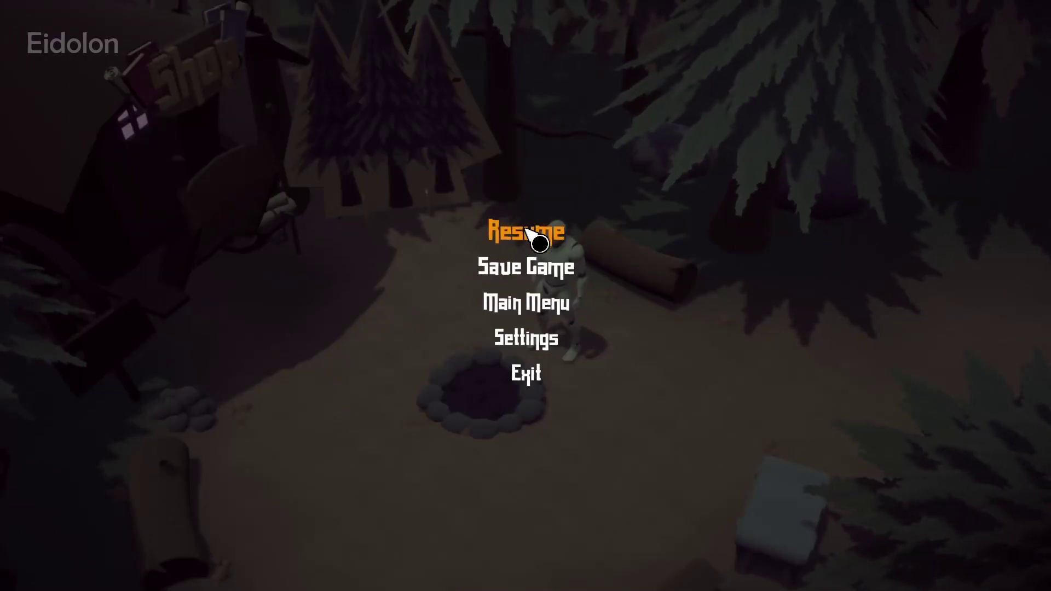
{"action": "left_click", "coordinate": [532, 307]}
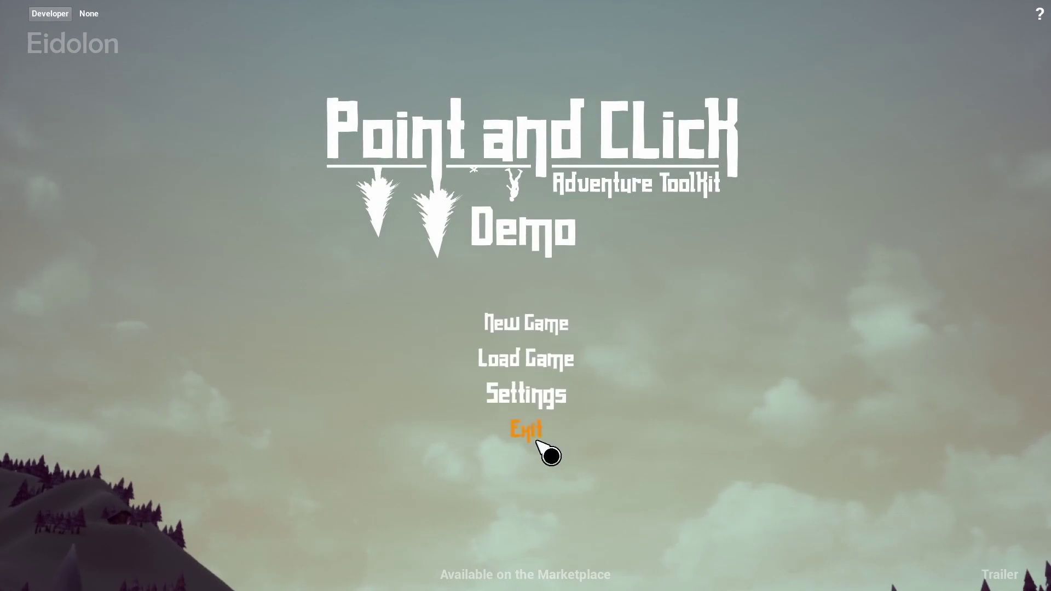
{"action": "left_click", "coordinate": [583, 316]}
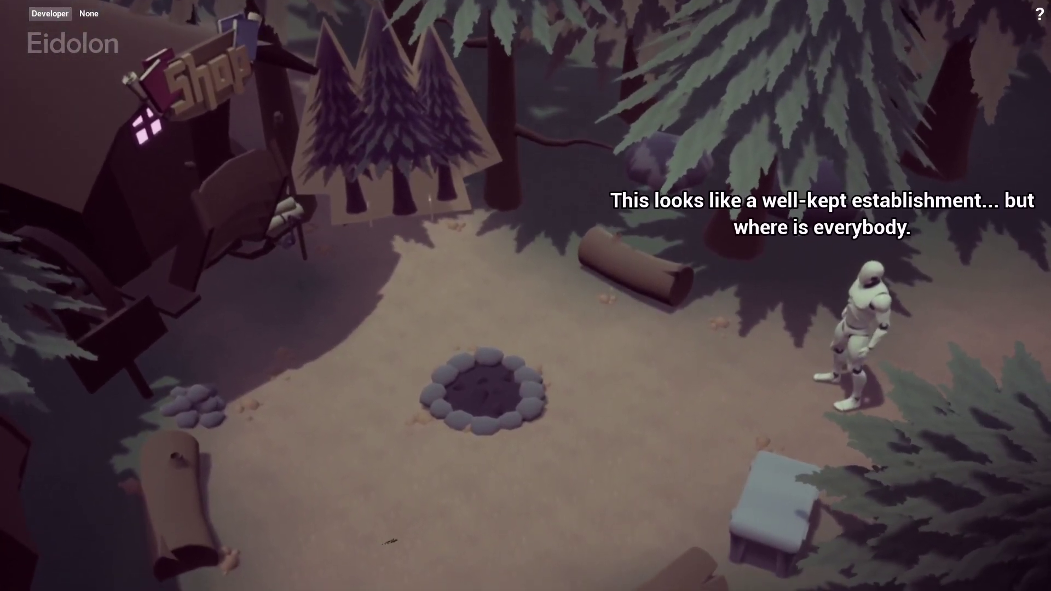
{"action": "left_click", "coordinate": [584, 316]}
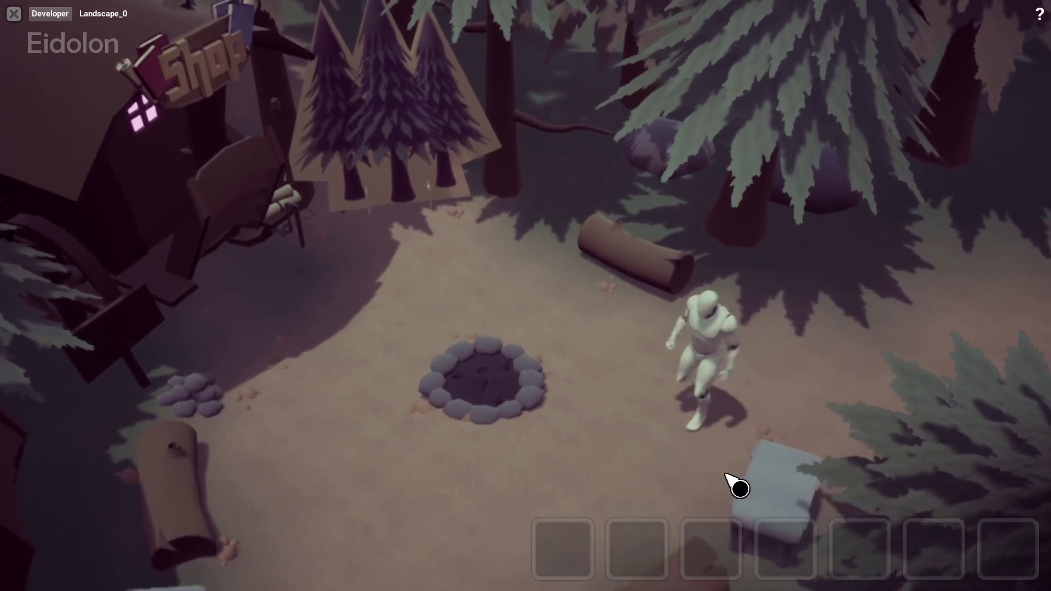
- Open the cooler near the fire pit and walk the player over to lower the shop caravan's steps
{"action": "left_click", "coordinate": [764, 471]}
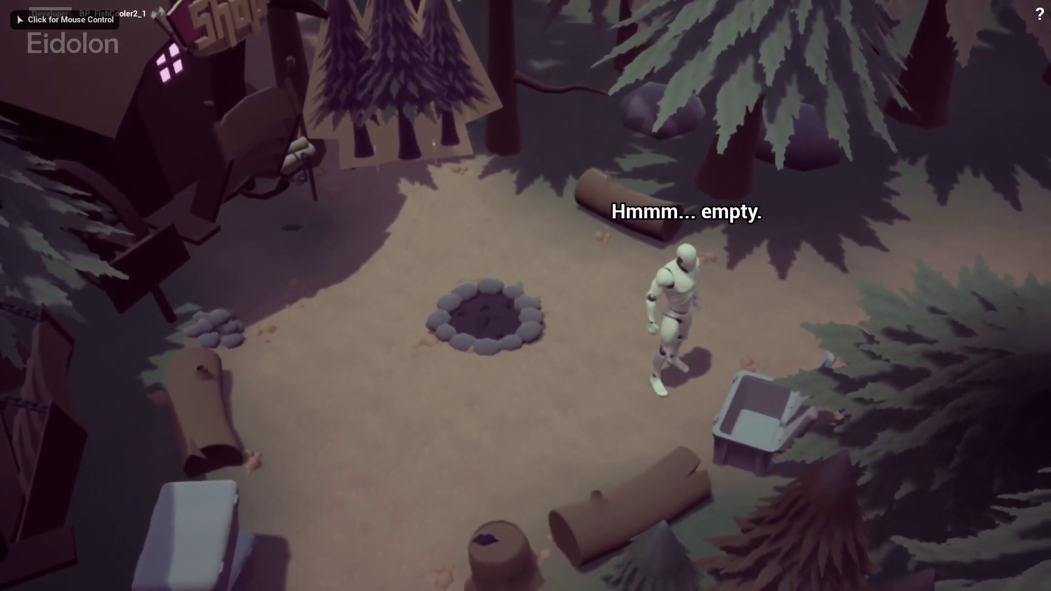
{"action": "left_click", "coordinate": [680, 476]}
{"action": "left_click", "coordinate": [541, 451]}
{"action": "left_click", "coordinate": [326, 363]}
{"action": "left_click", "coordinate": [322, 181]}
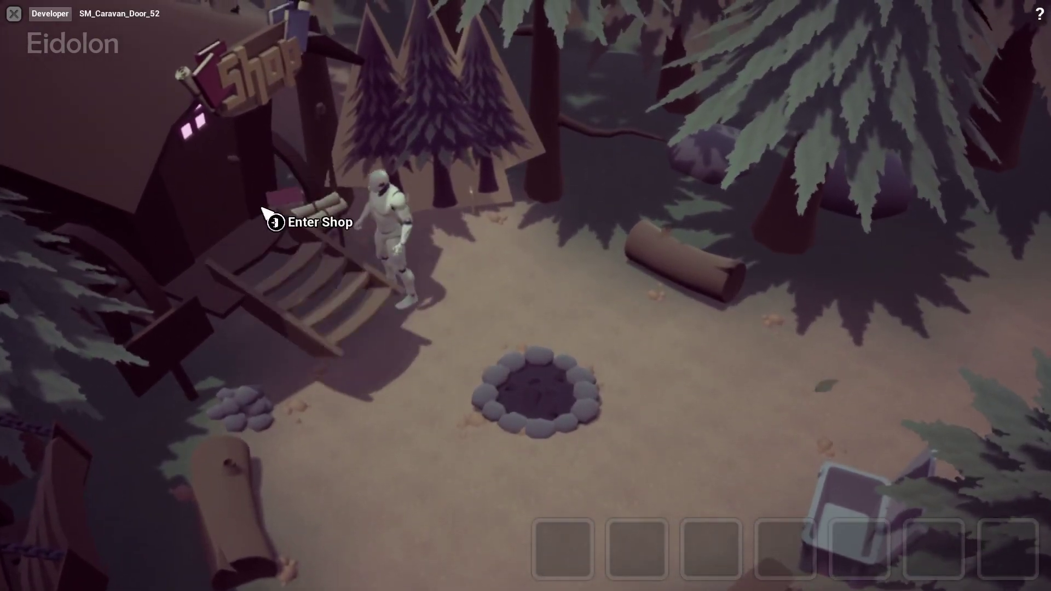
- Enter the shop, take one of the free axe handles and go back outside to the campsite
{"action": "left_click", "coordinate": [263, 206]}
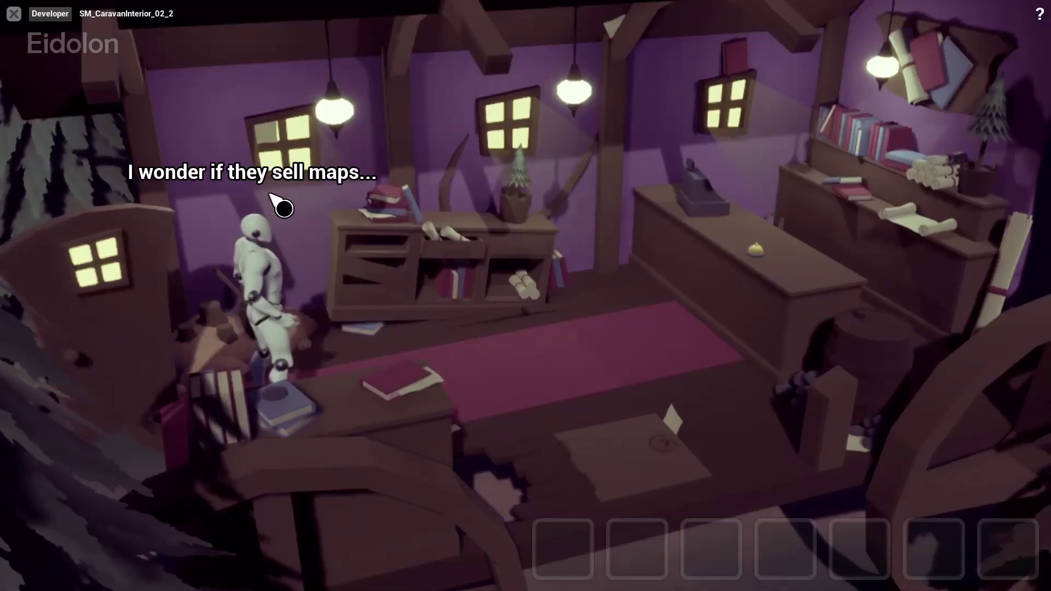
{"action": "left_click", "coordinate": [262, 262]}
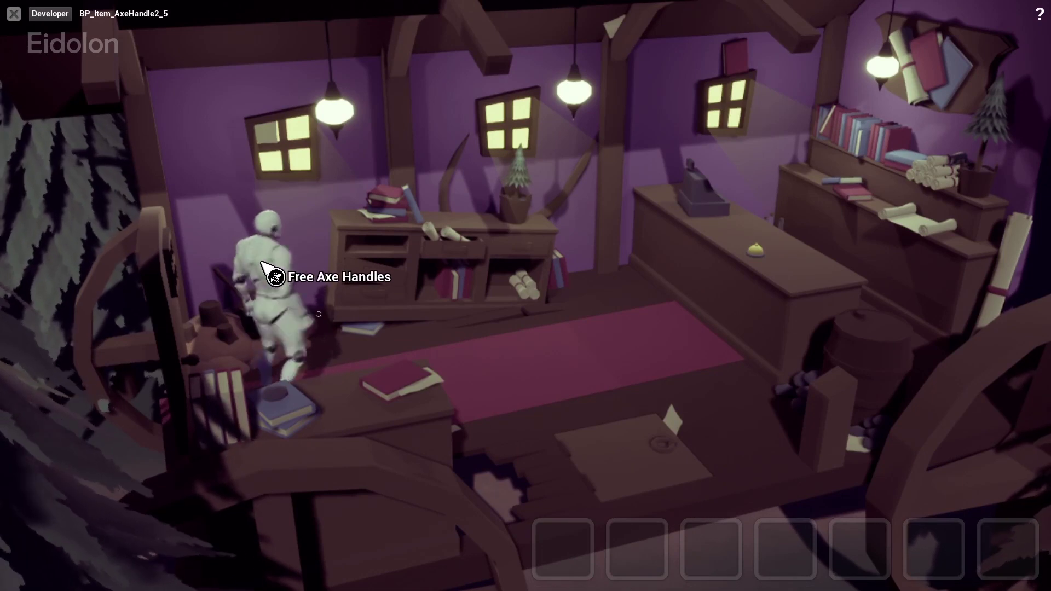
{"action": "left_click", "coordinate": [164, 342]}
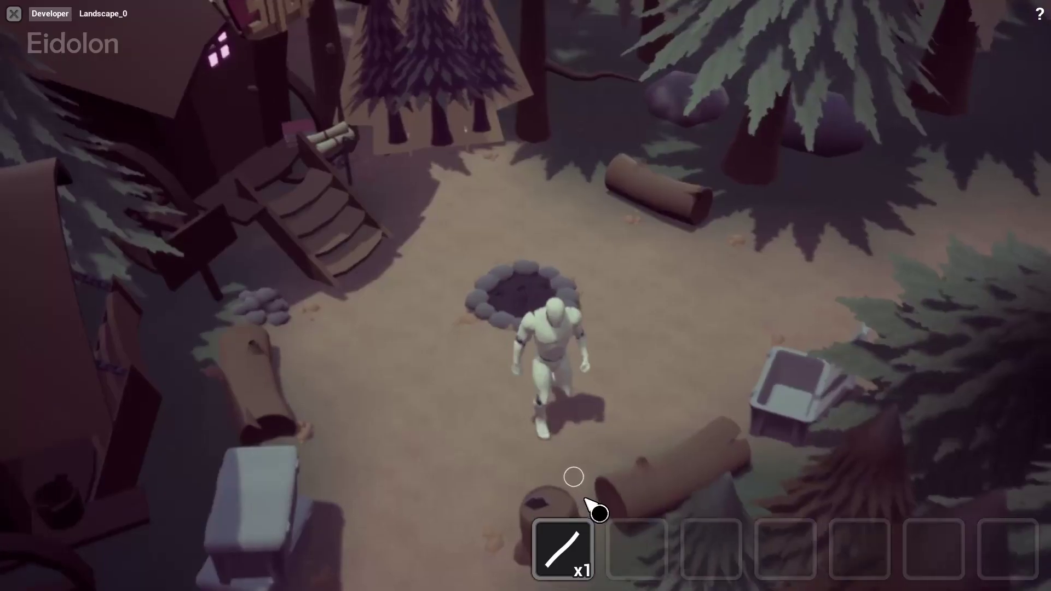
- Use the axe handle on the axe head in the tree stump and pick up the assembled axe
{"action": "left_click", "coordinate": [560, 562]}
{"action": "left_click", "coordinate": [507, 443]}
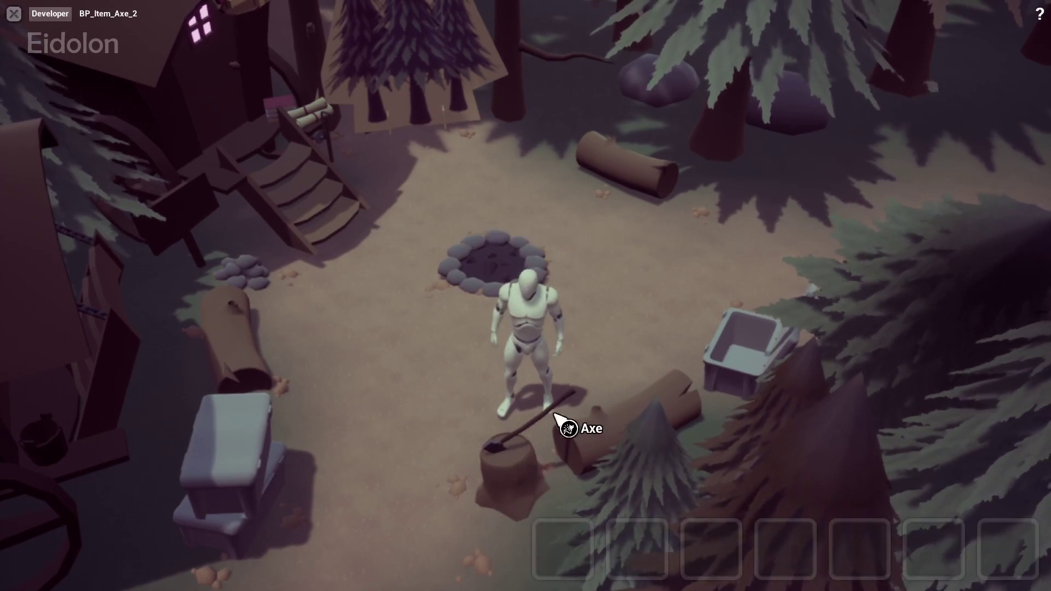
{"action": "left_click", "coordinate": [569, 420]}
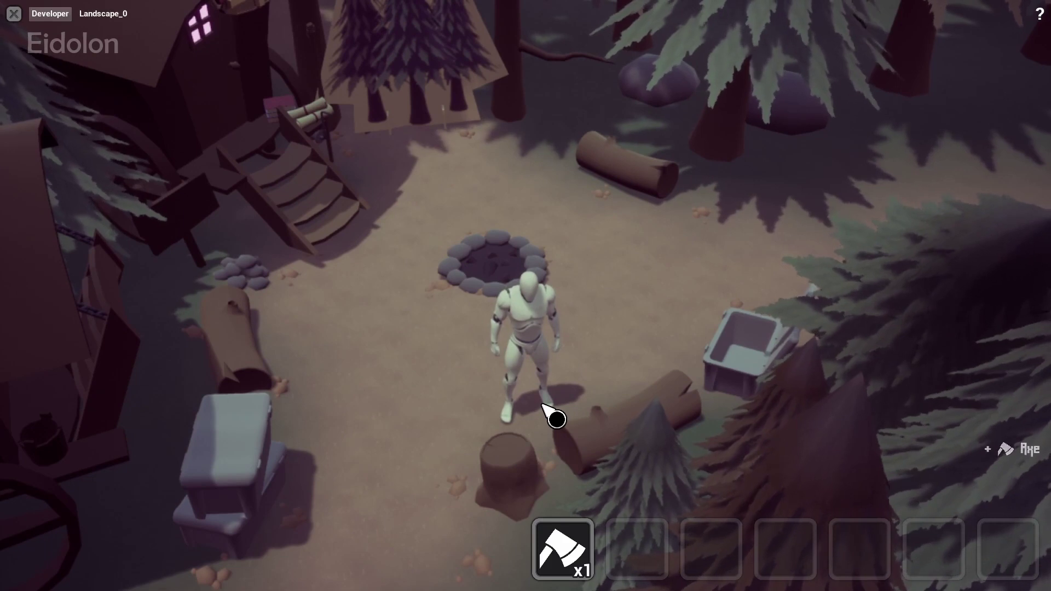
- Use the axe on the log beside the fire pit and pick up the chopped wood
{"action": "left_click", "coordinate": [673, 282]}
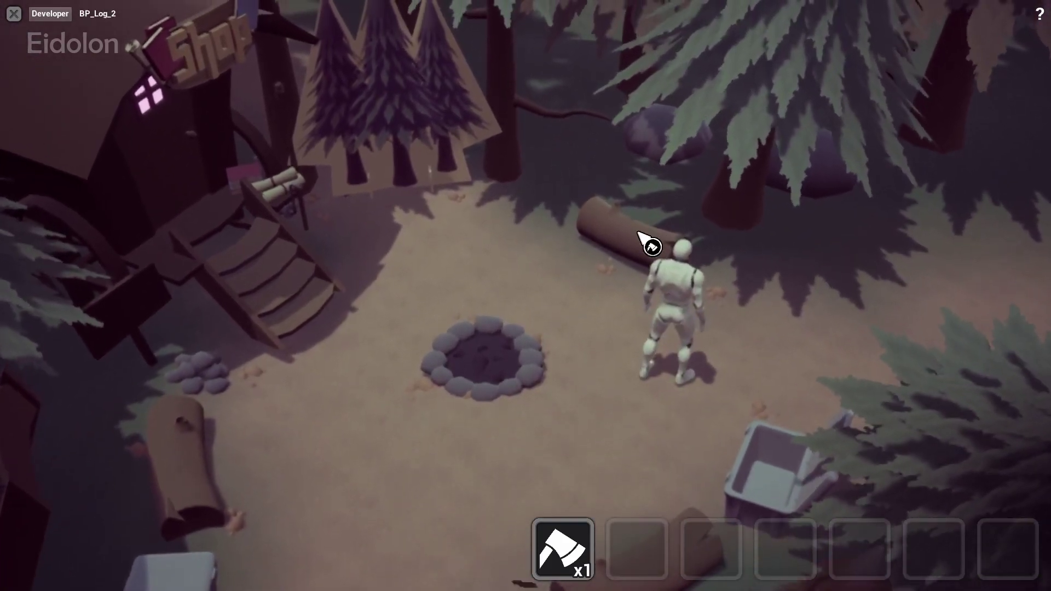
{"action": "left_click", "coordinate": [634, 237]}
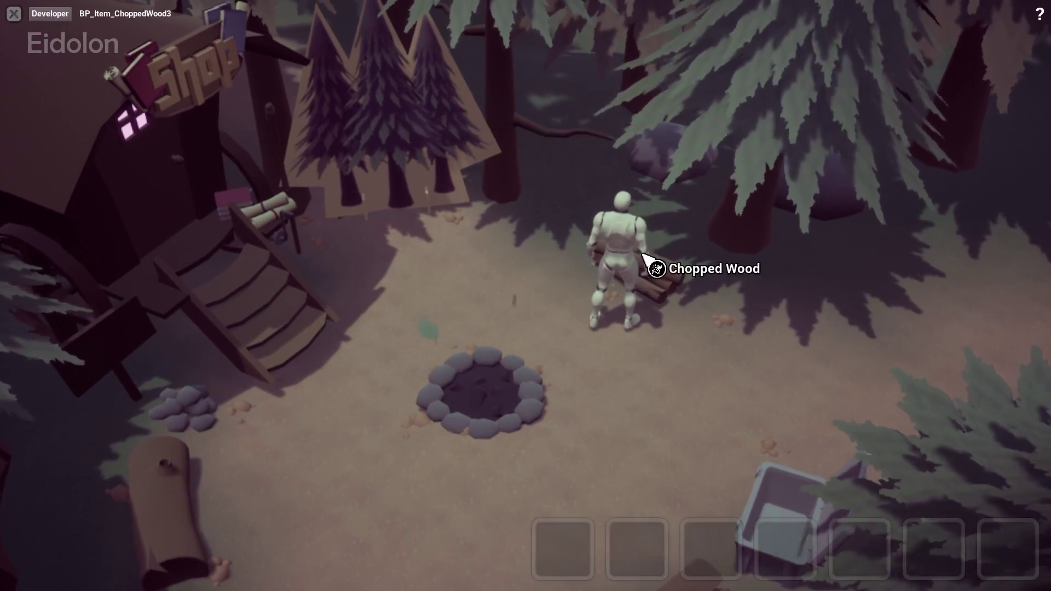
{"action": "left_click", "coordinate": [644, 257]}
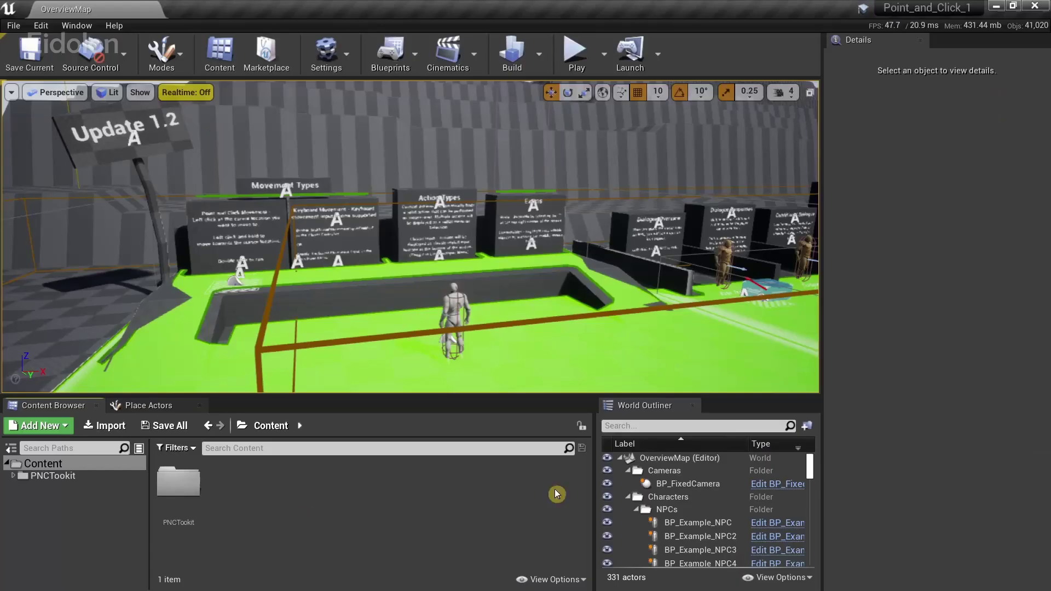
- Create a new level from the Default template
{"action": "right_click_drag", "start_coordinate": [489, 203], "coordinate": [564, 244]}
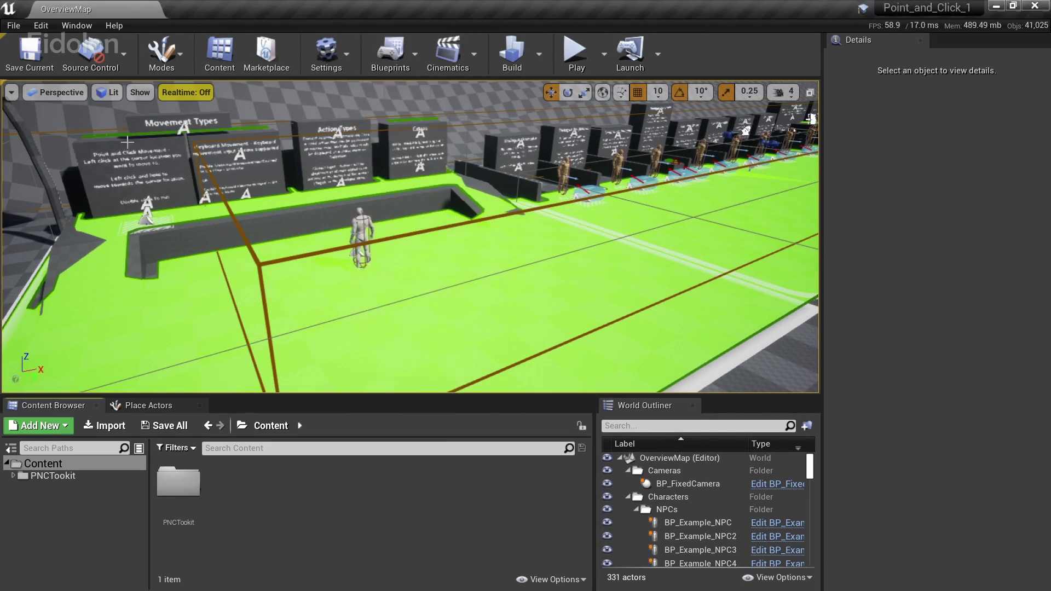
{"action": "left_click", "coordinate": [14, 26]}
{"action": "left_click", "coordinate": [22, 41]}
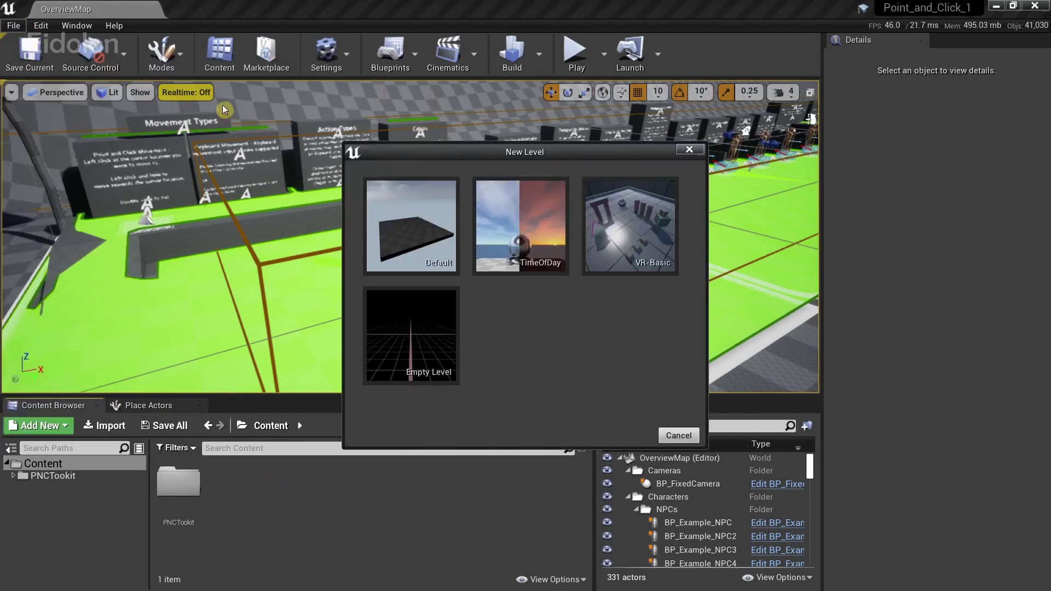
{"action": "left_click", "coordinate": [448, 198]}
{"action": "mouse_move", "coordinate": [560, 235]}
{"action": "right_mouse_down"}
{"action": "mouse_move", "coordinate": [529, 268]}
{"action": "mouse_move", "coordinate": [509, 260]}
{"action": "mouse_move", "coordinate": [560, 235]}
{"action": "right_mouse_up"}
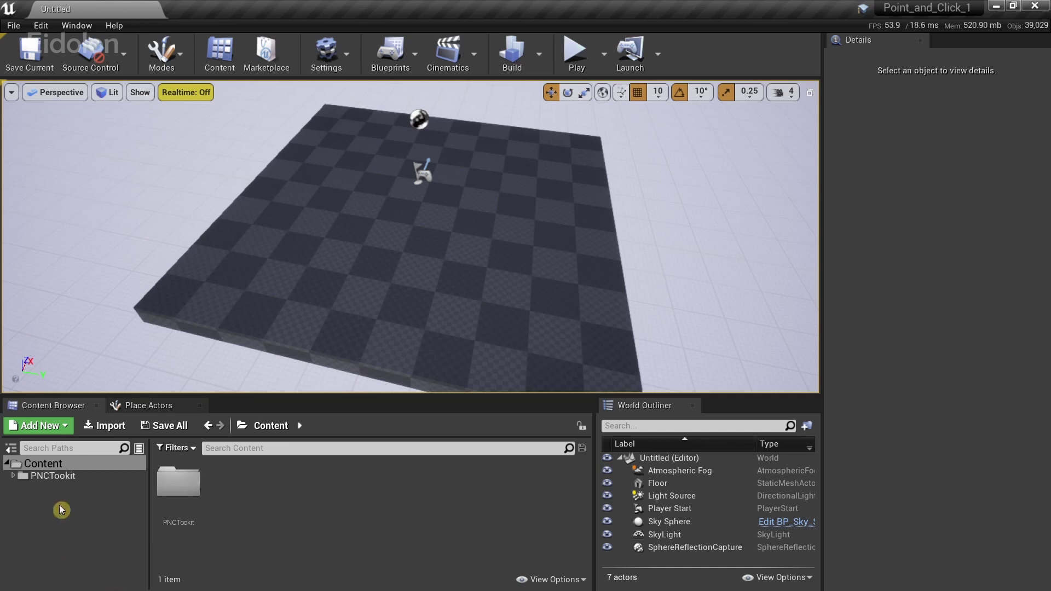
- Place BP_AdvancedCamera from PNCTookit/Blueprints/Cameras on the floor at about X 10, Y -10, Z 20
{"action": "left_click", "coordinate": [50, 476]}
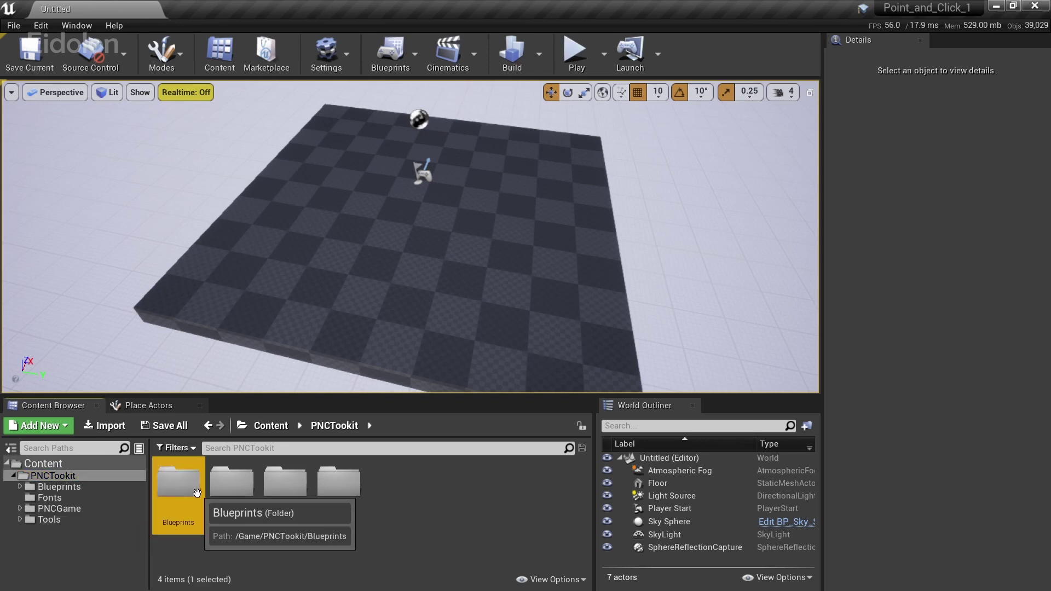
{"action": "double_click", "coordinate": [179, 483]}
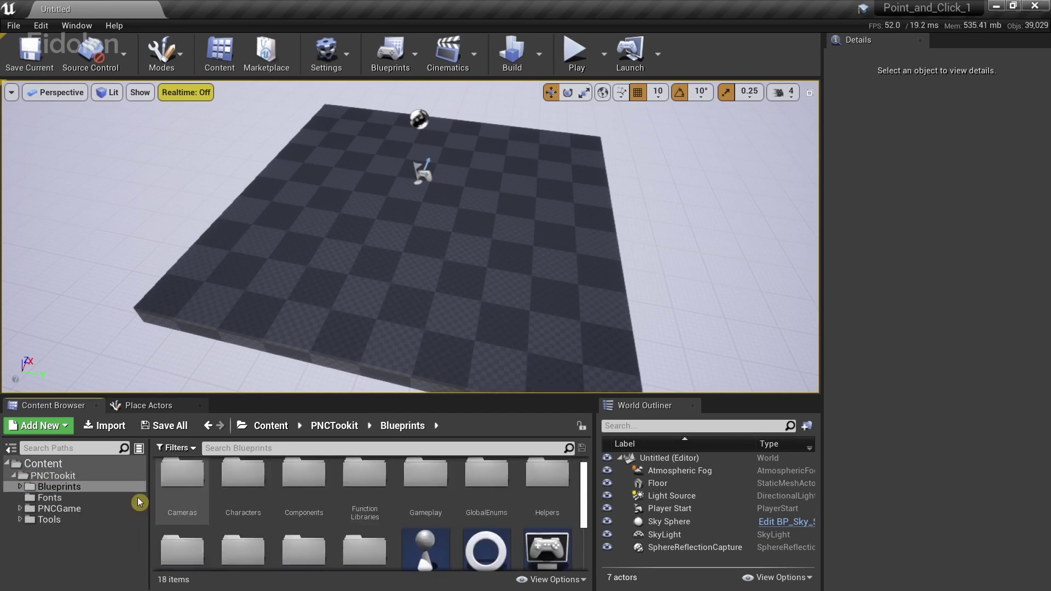
{"action": "double_click", "coordinate": [190, 484]}
{"action": "mouse_move", "coordinate": [191, 486]}
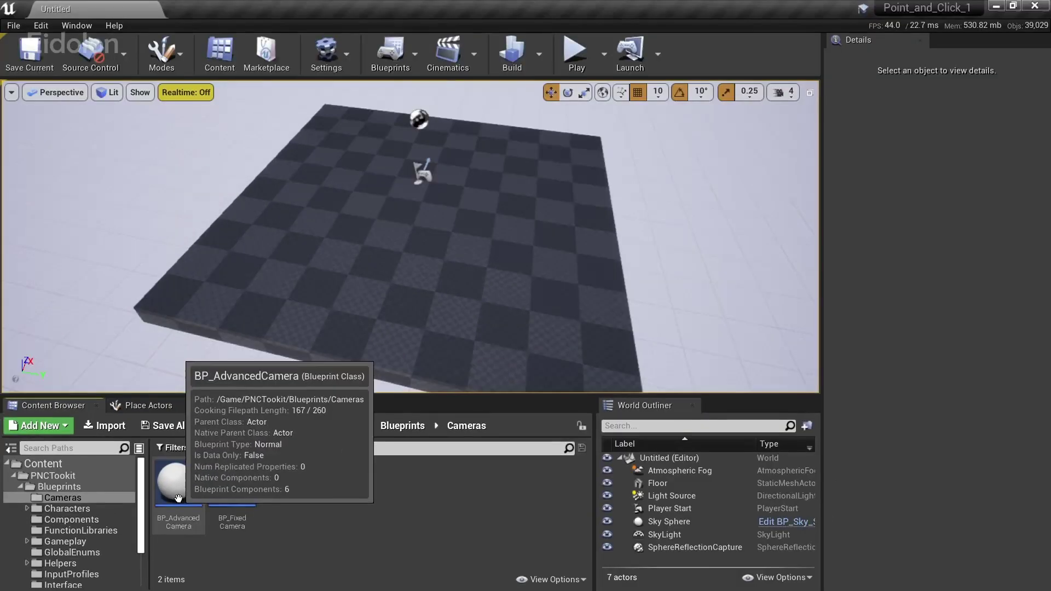
{"action": "left_click_drag", "start_coordinate": [214, 490], "coordinate": [503, 126]}
{"action": "left_click_drag", "start_coordinate": [420, 201], "coordinate": [418, 202]}
{"action": "right_click_drag", "start_coordinate": [513, 165], "coordinate": [293, 395]}
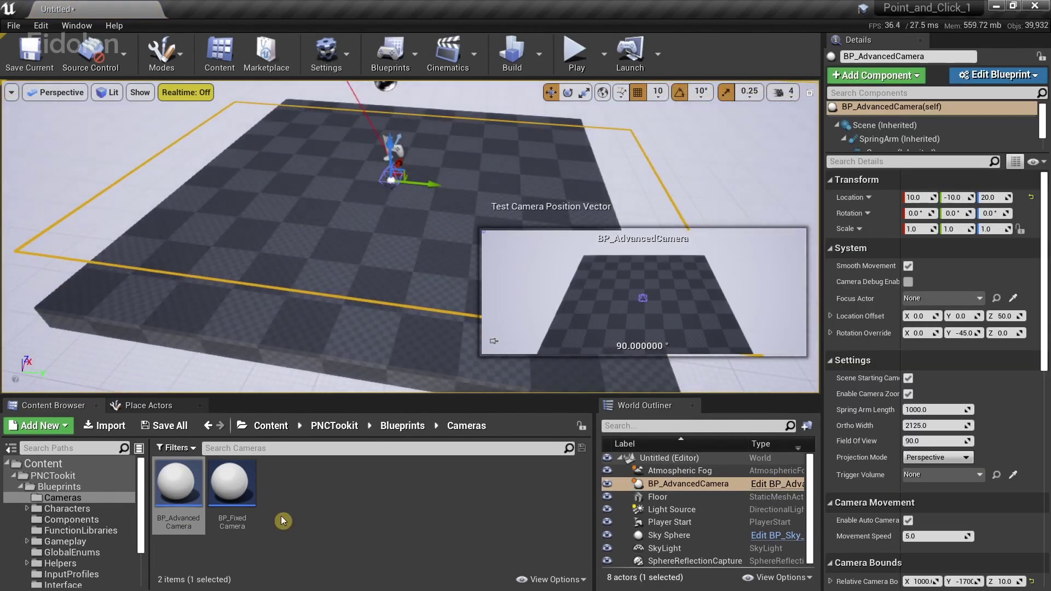
- Create a child Blueprint class of BP_SceneManagerBase, keep its default name, and move it to the Content folder
{"action": "double_click", "coordinate": [55, 487]}
{"action": "scroll", "coordinate": [427, 526], "scroll_direction": "down", "scroll_amount": 3}
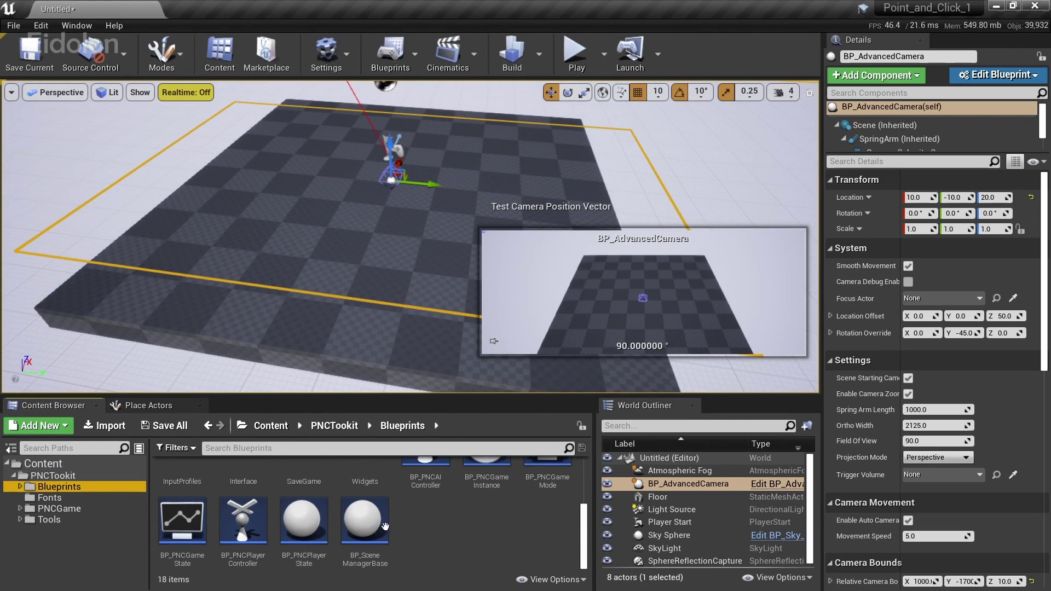
{"action": "mouse_move", "coordinate": [373, 524]}
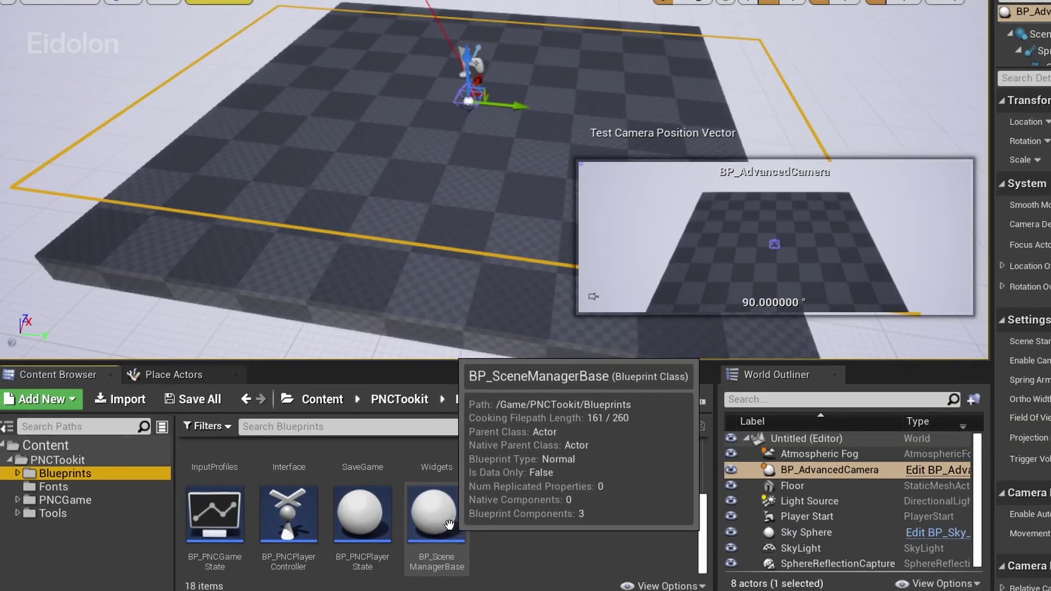
{"action": "right_click", "coordinate": [447, 521]}
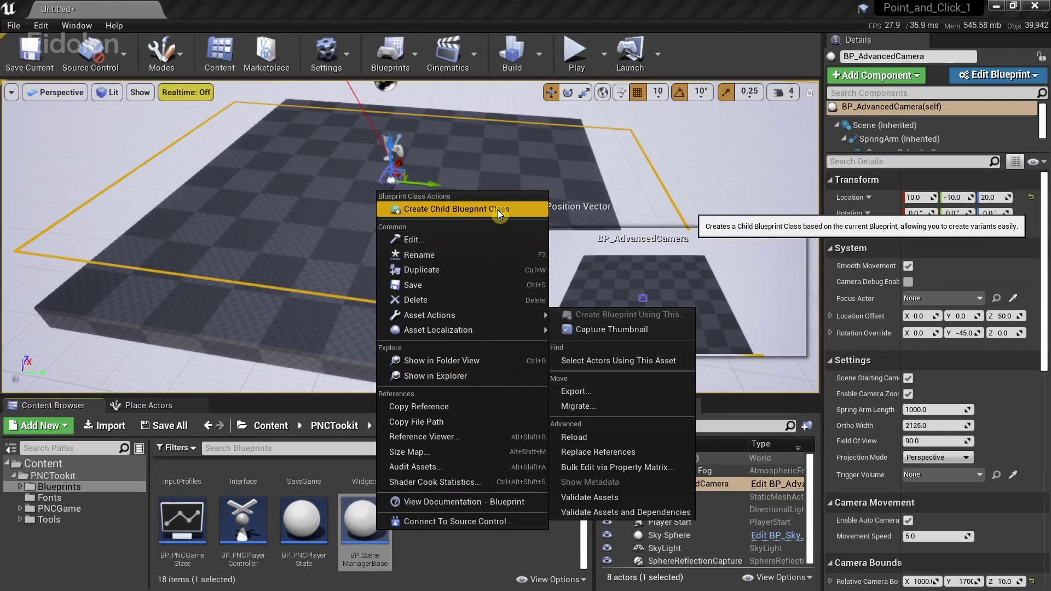
{"action": "left_click", "coordinate": [498, 209]}
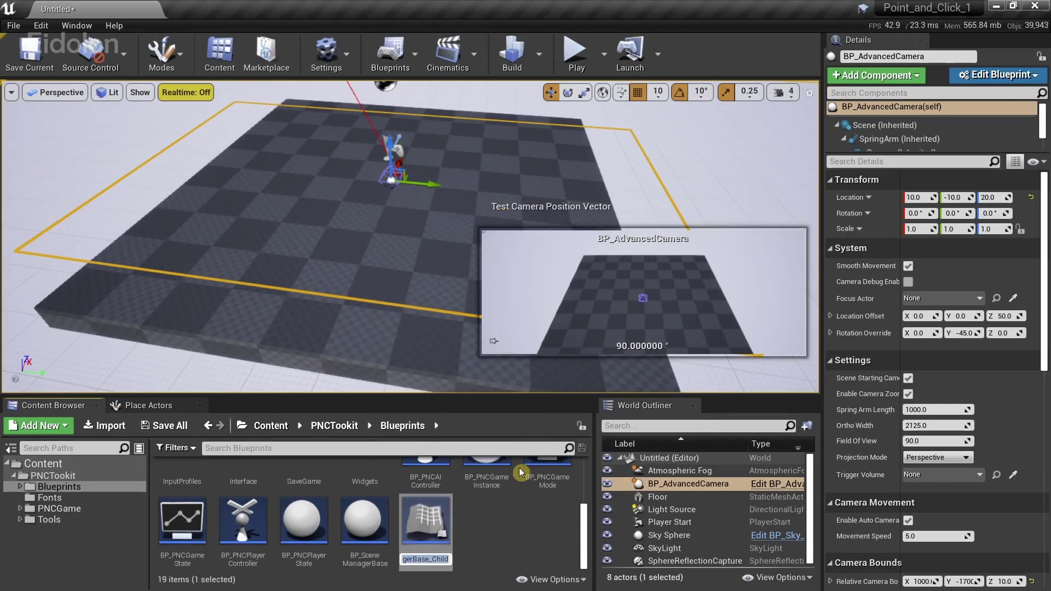
{"action": "key", "text": "Return"}
{"action": "left_click_drag", "start_coordinate": [426, 519], "coordinate": [58, 465]}
{"action": "left_click", "coordinate": [80, 483]}
- Place BP_PNCCharacter_3D_Player from Blueprints/Characters/3D on the floor at about X -140, Y -70, Z 110
{"action": "left_click", "coordinate": [124, 487]}
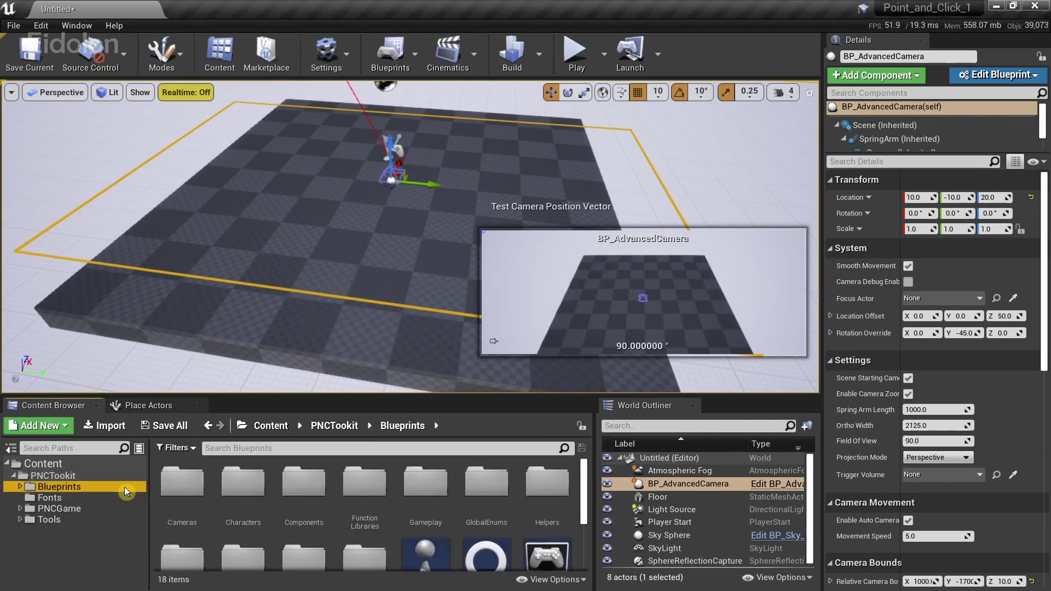
{"action": "scroll", "coordinate": [387, 489], "scroll_direction": "down", "scroll_amount": 1}
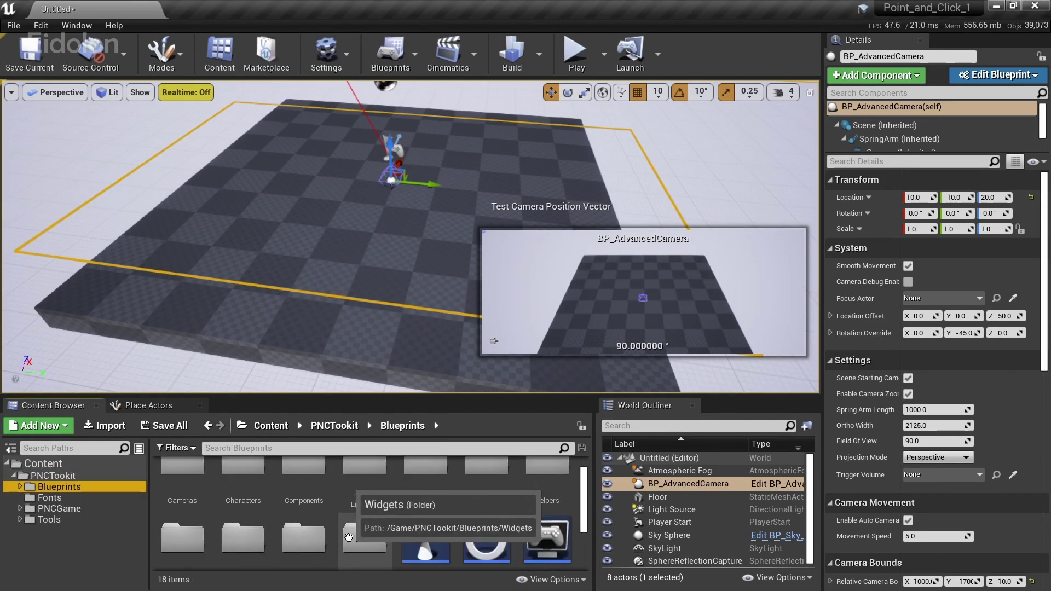
{"action": "double_click", "coordinate": [252, 475]}
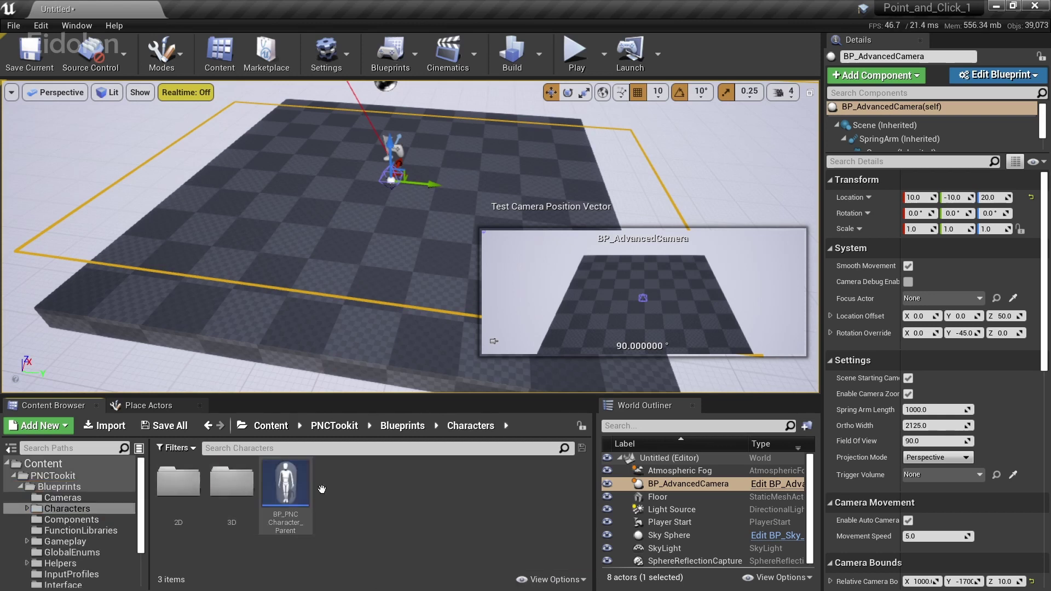
{"action": "double_click", "coordinate": [231, 482]}
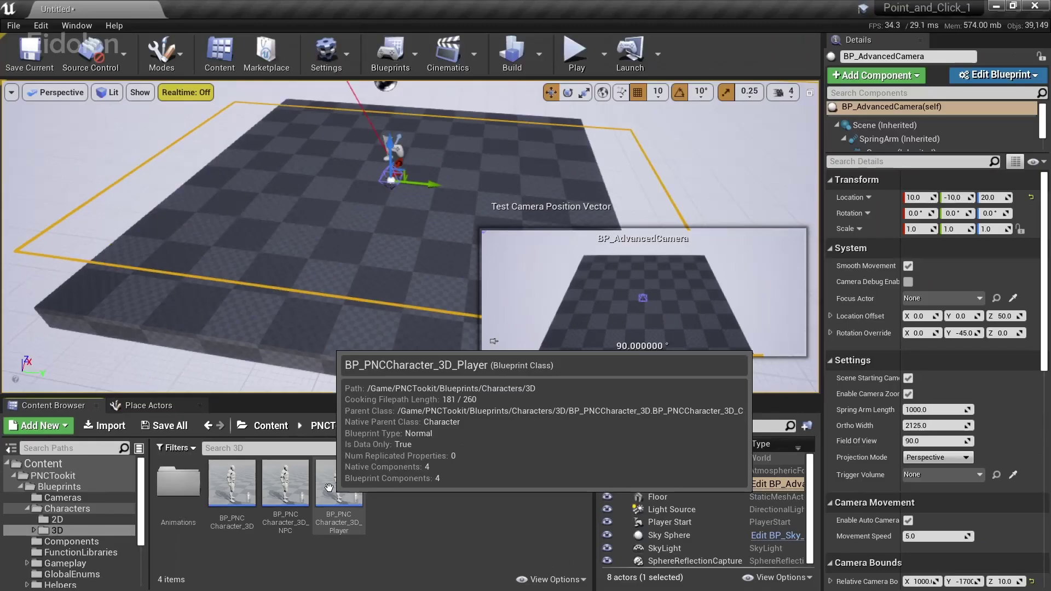
{"action": "left_click_drag", "start_coordinate": [329, 487], "coordinate": [355, 228]}
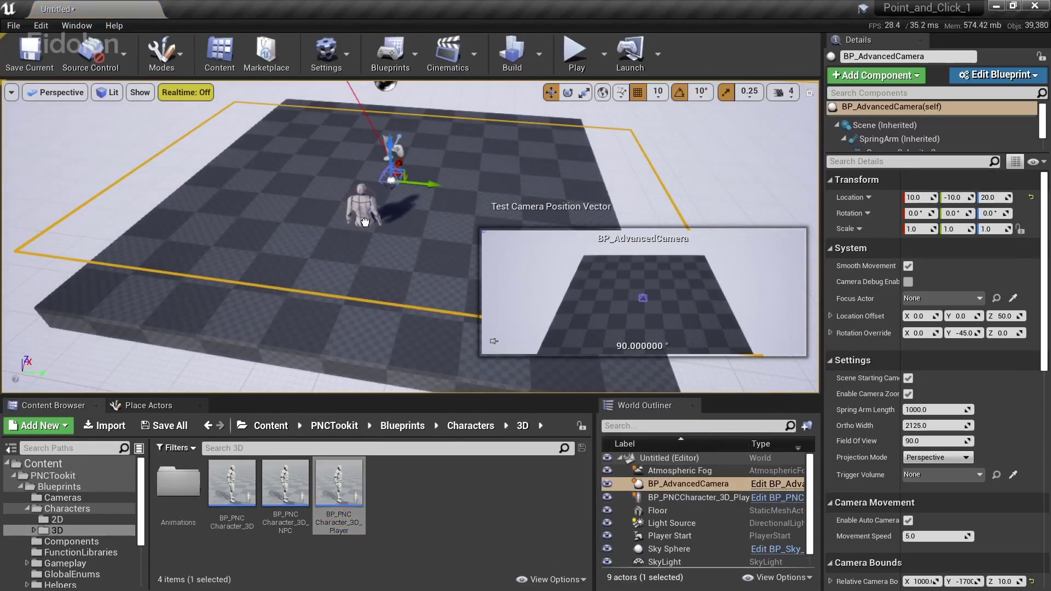
{"action": "left_click_drag", "start_coordinate": [359, 202], "coordinate": [361, 187]}
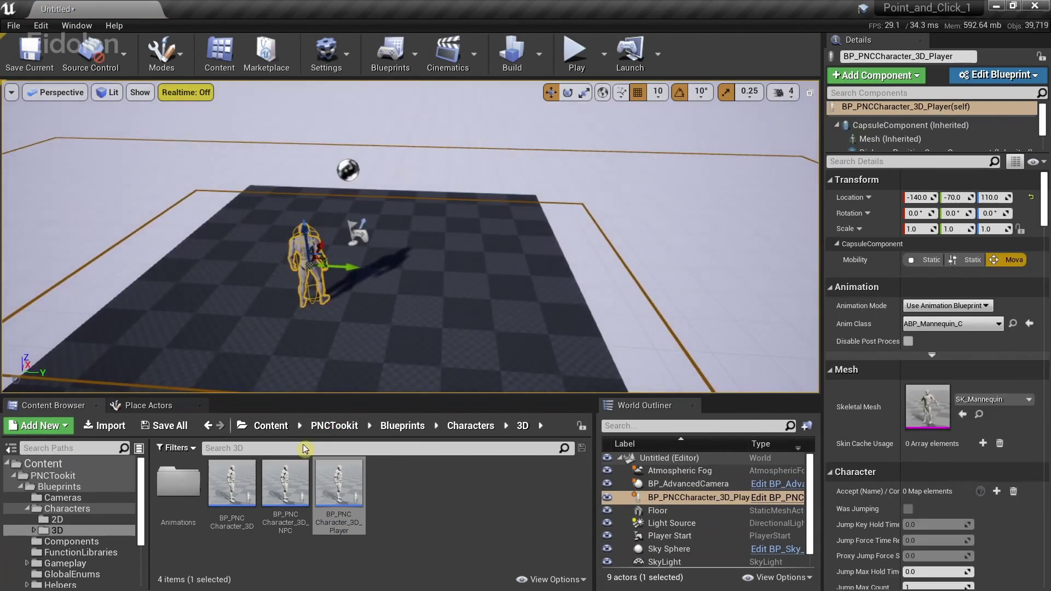
- Search the placeable actors for "nav" and place a Nav Mesh Bounds Volume around the player at about X -130, Y -20, Z 120
{"action": "left_click", "coordinate": [154, 406]}
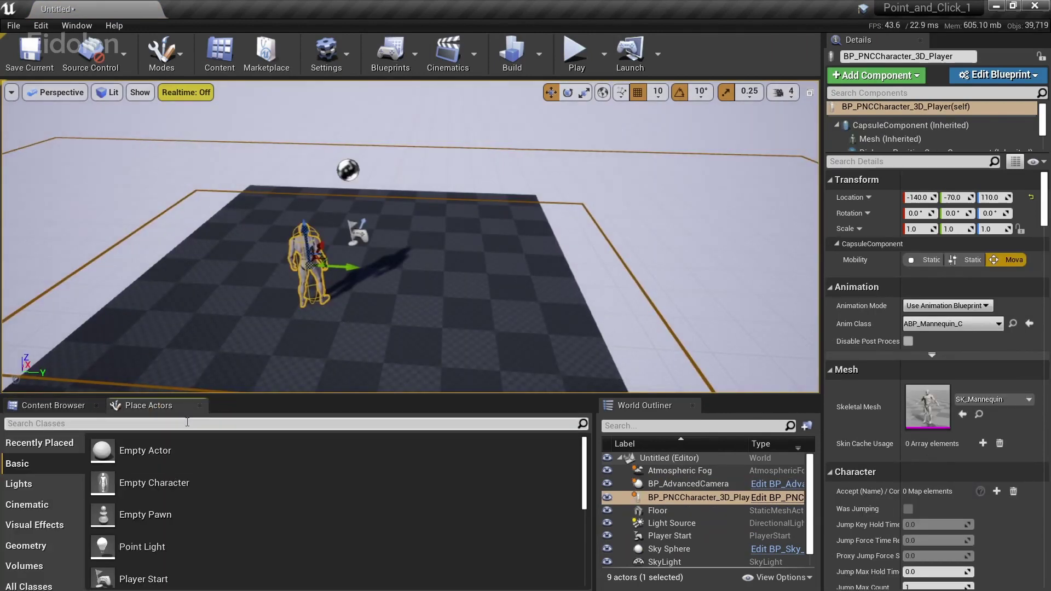
{"action": "left_click", "coordinate": [188, 422]}
{"action": "type", "text": "nav"}
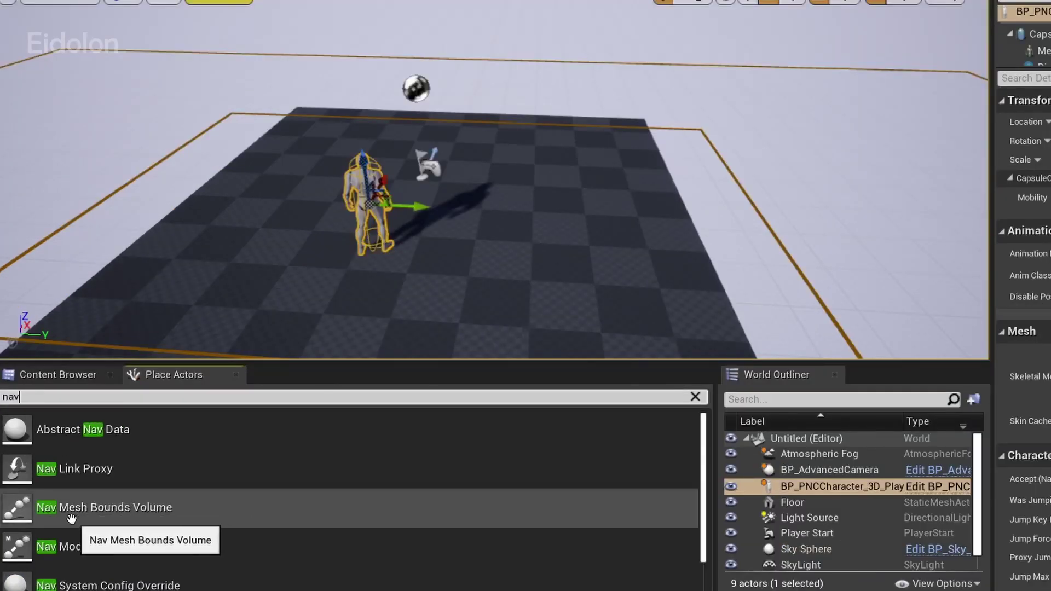
{"action": "left_click_drag", "start_coordinate": [71, 519], "coordinate": [395, 224]}
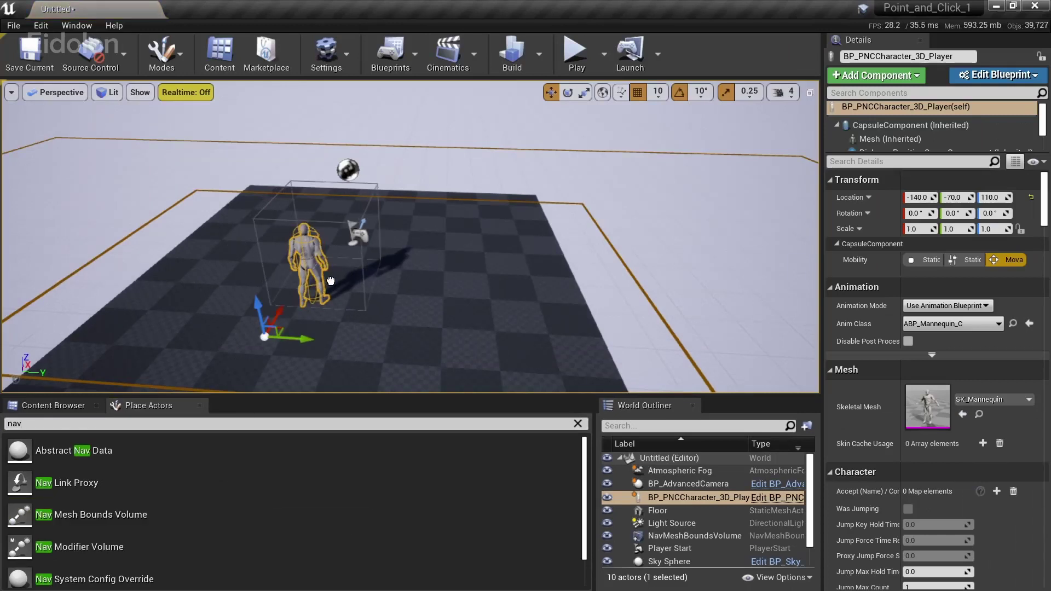
{"action": "left_click_drag", "start_coordinate": [331, 281], "coordinate": [344, 295]}
- Scale the NavMeshBoundsVolume to 6.0 in X and Y so the navigable area covers the whole floor
{"action": "key", "text": "d"}
{"action": "right_click_drag", "start_coordinate": [359, 281], "coordinate": [224, 285]}
{"action": "right_click_drag", "start_coordinate": [403, 243], "coordinate": [378, 227]}
{"action": "key", "text": "e"}
{"action": "key", "text": "r"}
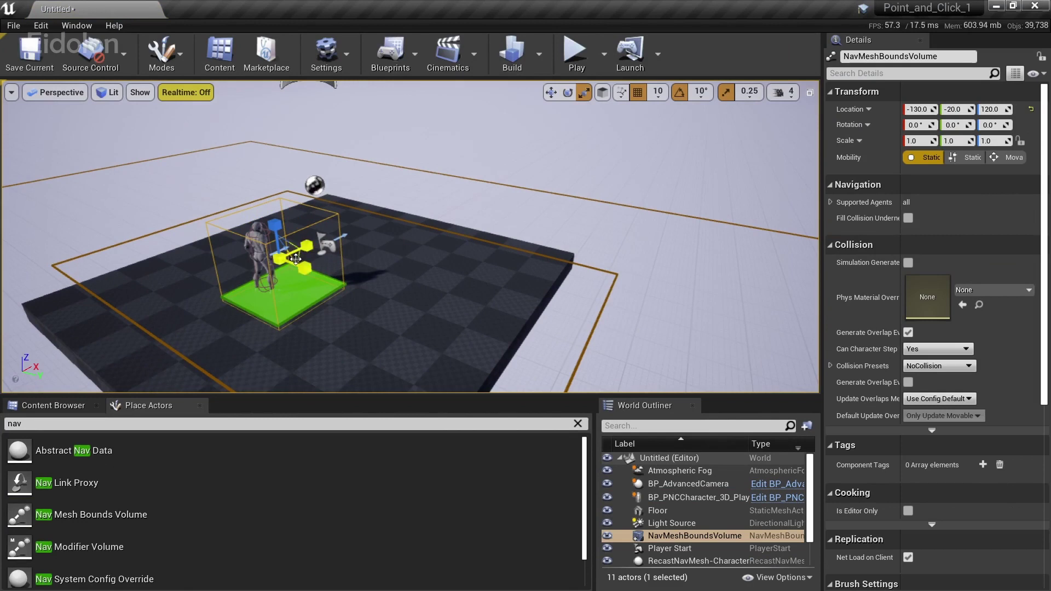
{"action": "left_click_drag", "start_coordinate": [297, 259], "coordinate": [416, 222]}
{"action": "right_click_drag", "start_coordinate": [402, 243], "coordinate": [402, 243]}
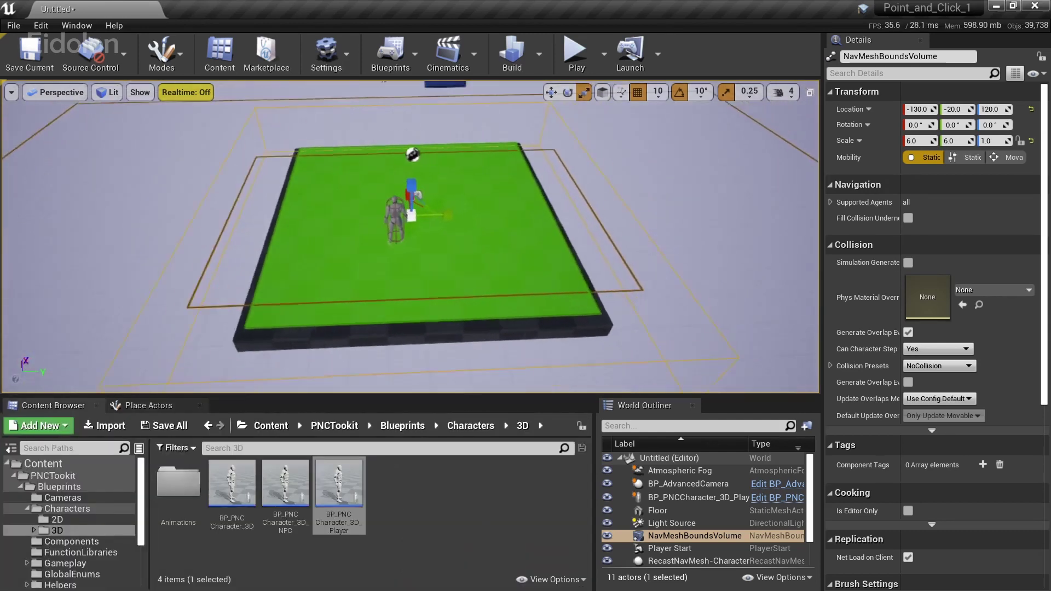
{"action": "right_click_drag", "start_coordinate": [402, 243], "coordinate": [402, 243]}
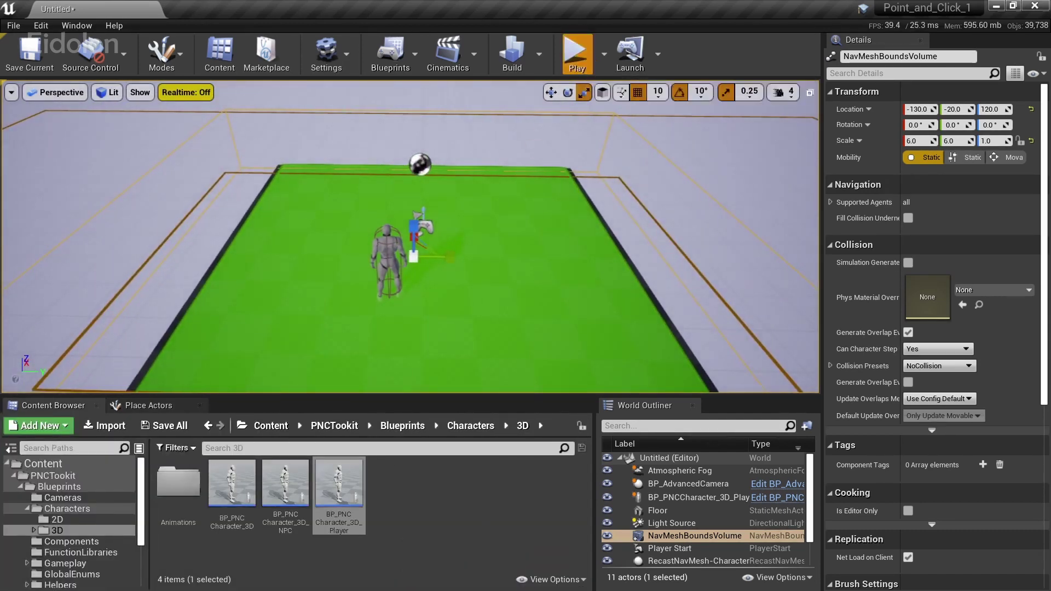
- Play the level, send the character to several points across the floor, and end the play session
{"action": "left_click", "coordinate": [575, 52]}
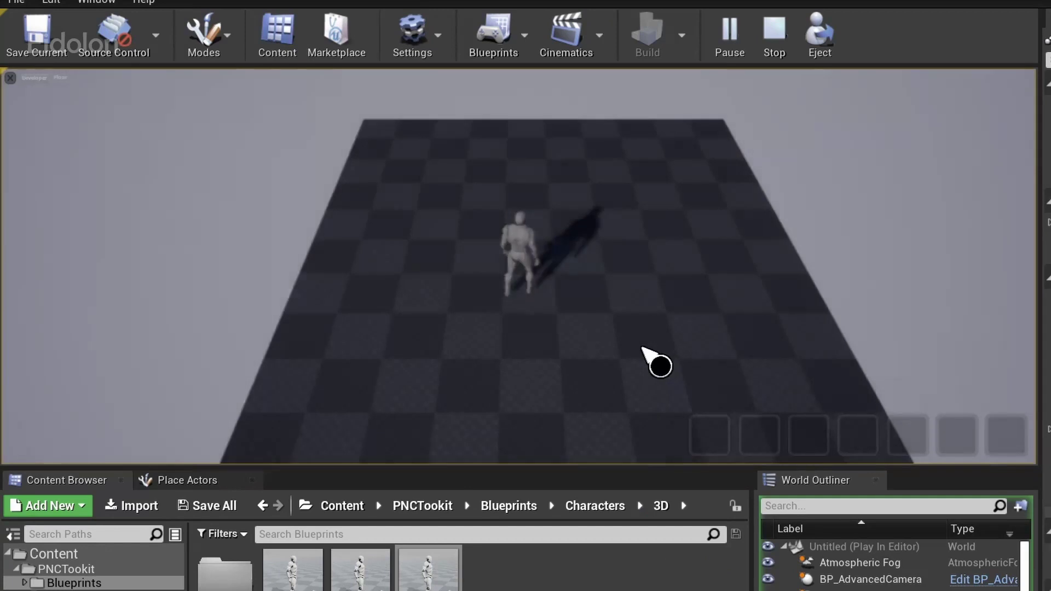
{"action": "left_click", "coordinate": [507, 301]}
{"action": "left_click", "coordinate": [637, 151]}
{"action": "left_click", "coordinate": [404, 203]}
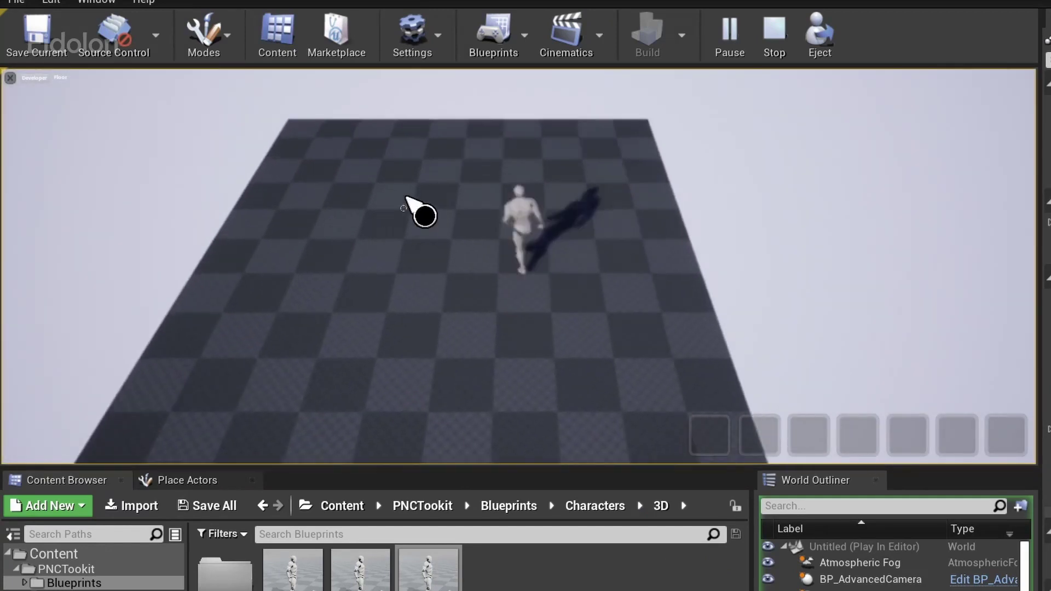
{"action": "left_click", "coordinate": [362, 410]}
{"action": "left_click", "coordinate": [638, 412]}
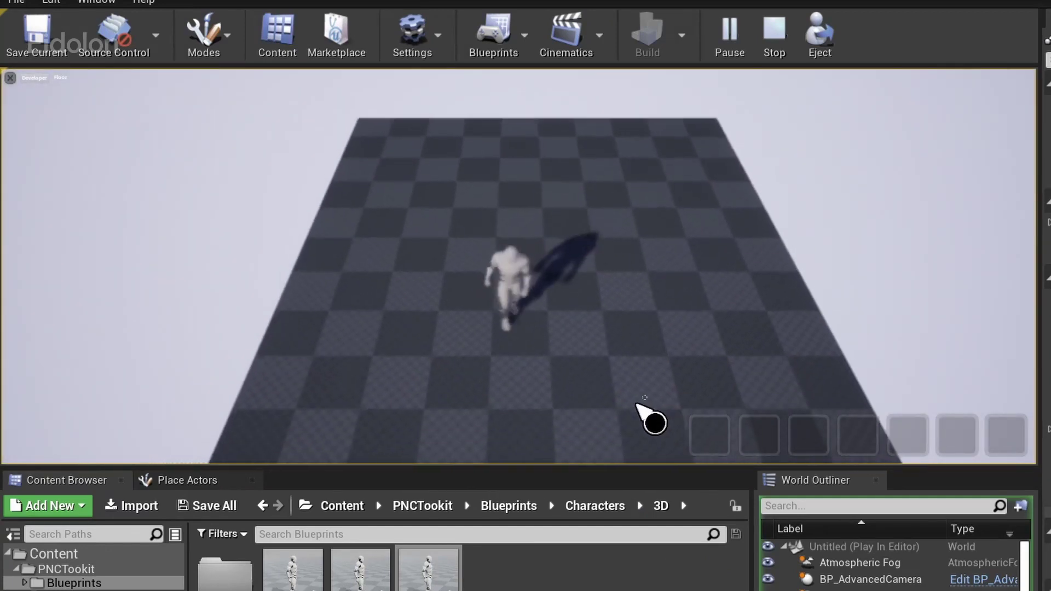
{"action": "left_click", "coordinate": [701, 241]}
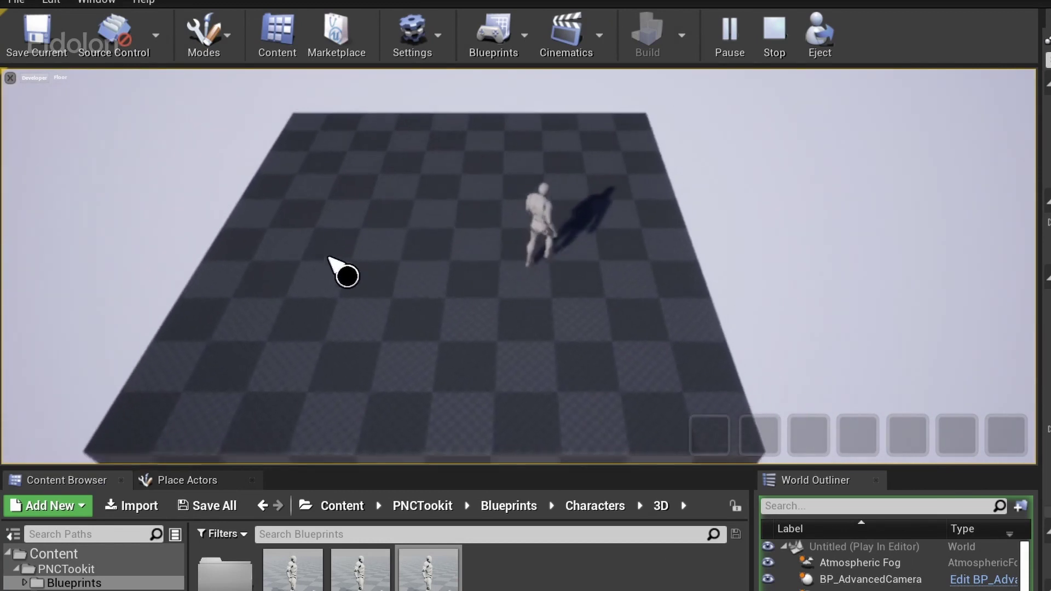
{"action": "left_click", "coordinate": [327, 275]}
{"action": "key", "text": "Escape"}
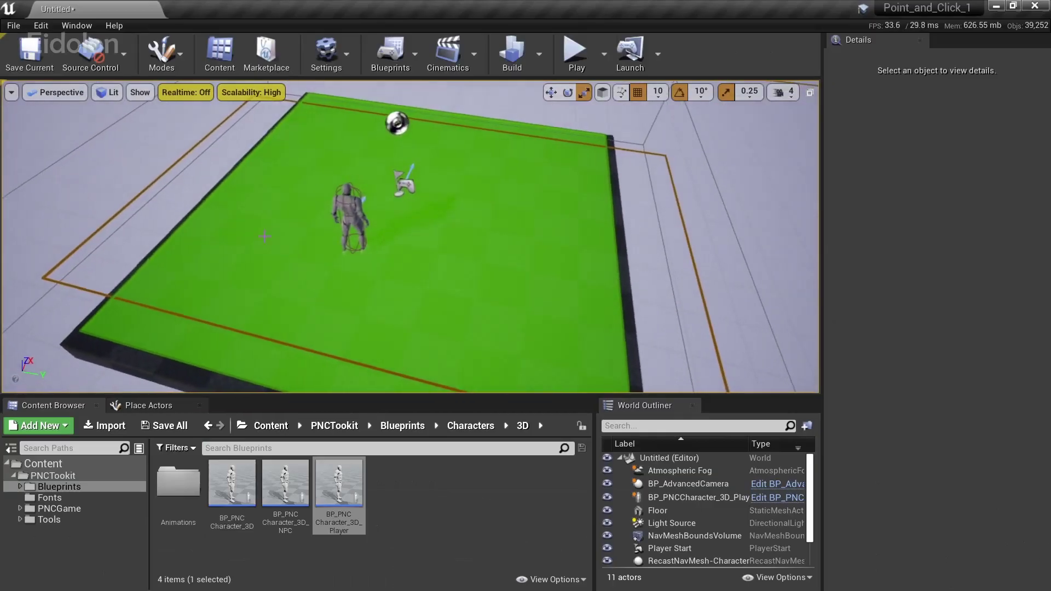
- Reduce the NavMeshBoundsVolume's scale to 4.0 in X and Y so it leaves the floor's border uncovered
{"action": "right_click_drag", "start_coordinate": [401, 291], "coordinate": [350, 299]}
{"action": "right_click_drag", "start_coordinate": [361, 263], "coordinate": [582, 304]}
{"action": "left_click", "coordinate": [361, 253]}
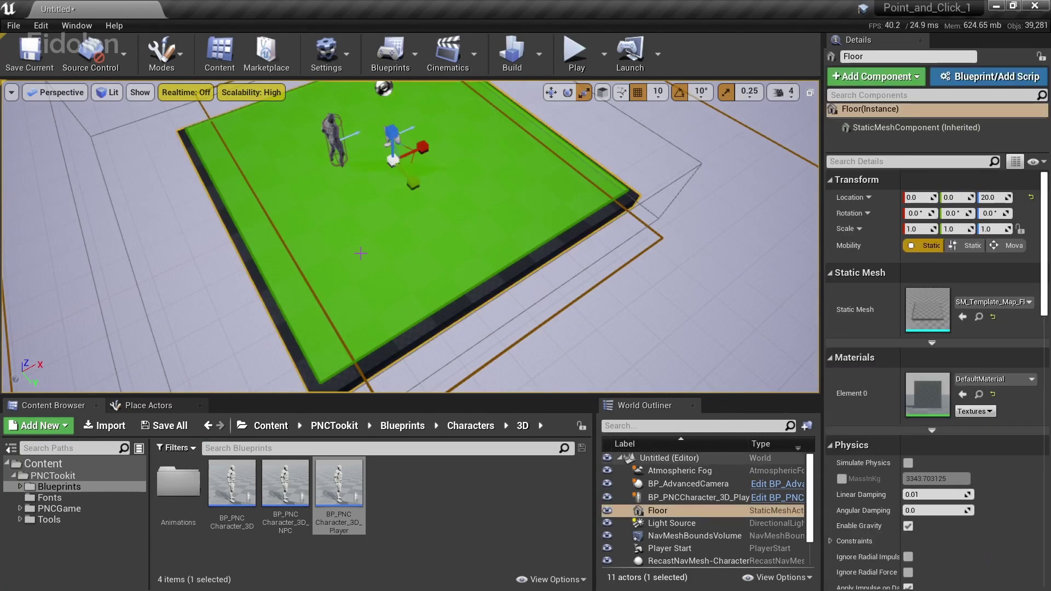
{"action": "double_click", "coordinate": [635, 536]}
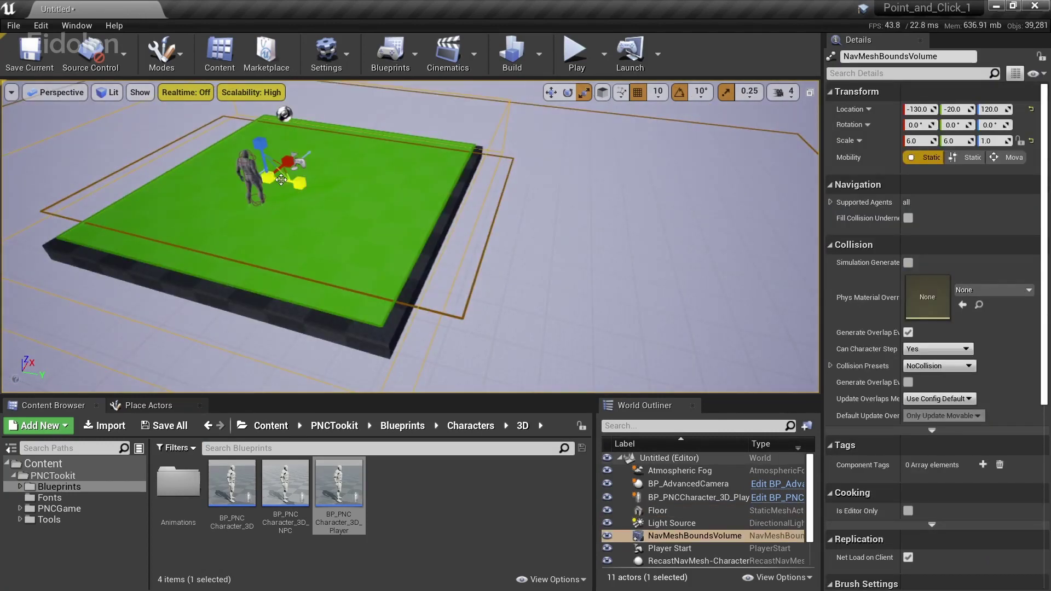
{"action": "right_click_drag", "start_coordinate": [281, 180], "coordinate": [422, 87]}
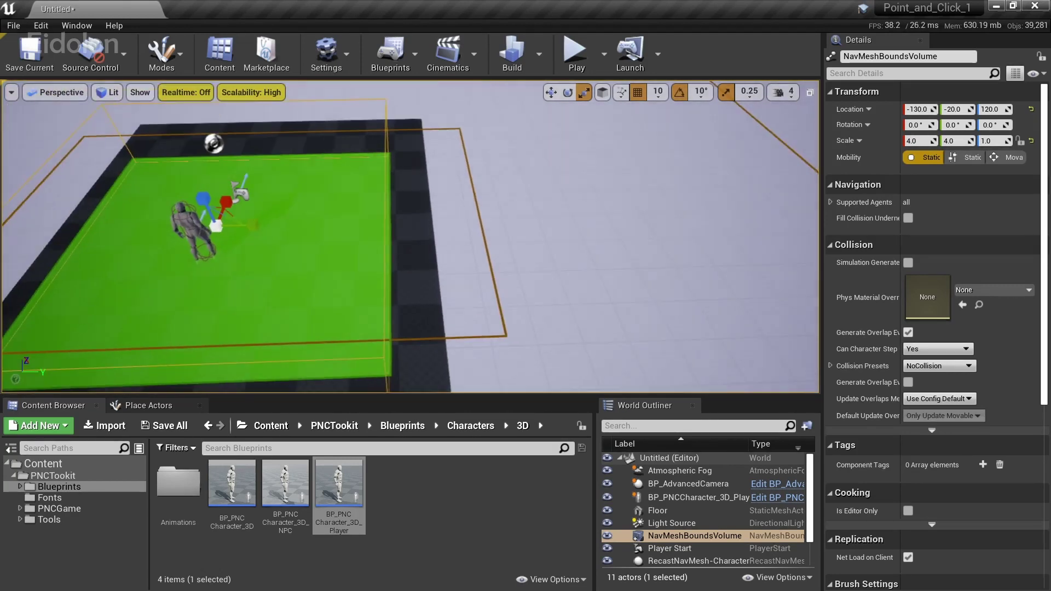
- Play the level again, send the character to points along the floor's edge beyond the navigation volume, and end the session
{"action": "left_click", "coordinate": [575, 50]}
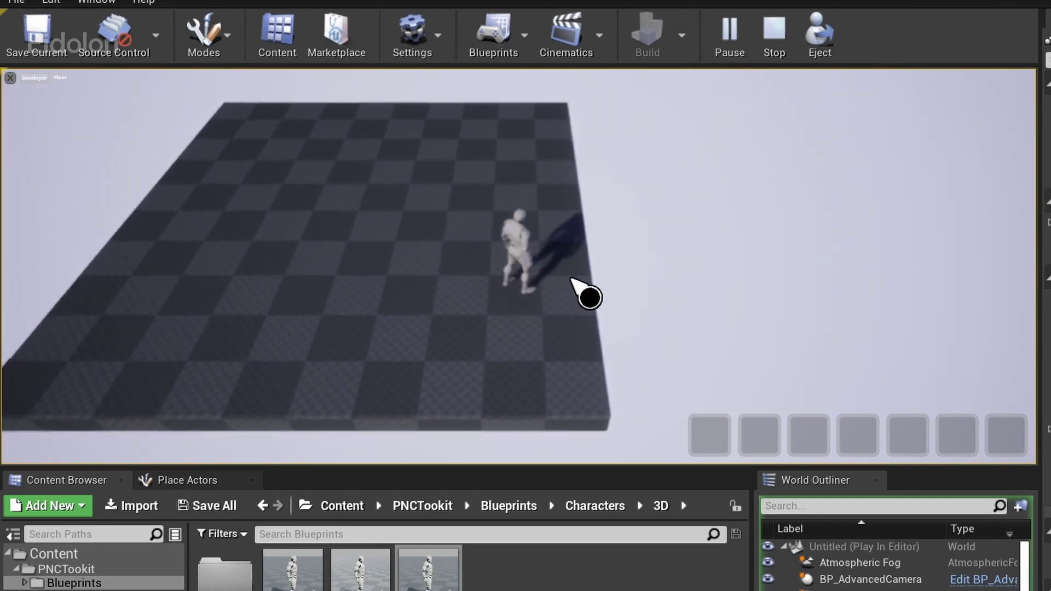
{"action": "left_click", "coordinate": [575, 333]}
{"action": "left_click", "coordinate": [562, 222]}
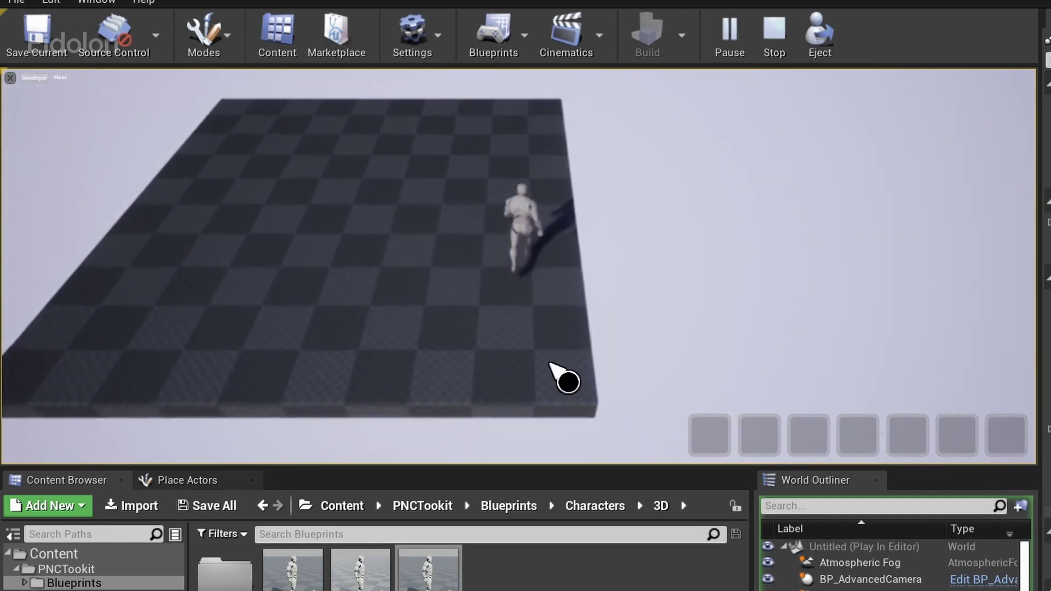
{"action": "left_click", "coordinate": [556, 362]}
{"action": "left_click", "coordinate": [558, 206]}
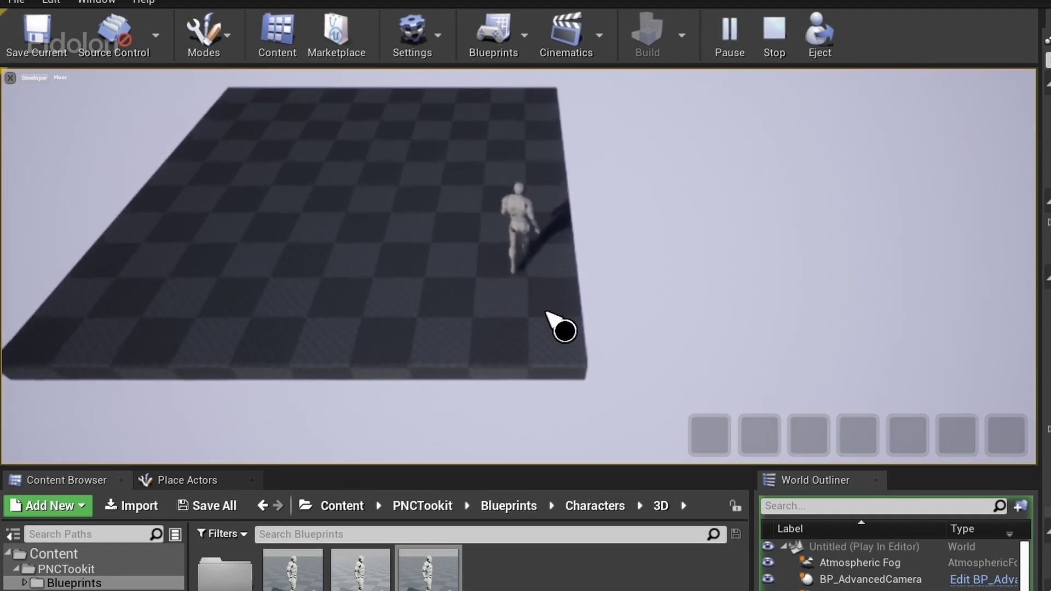
{"action": "left_click", "coordinate": [550, 201]}
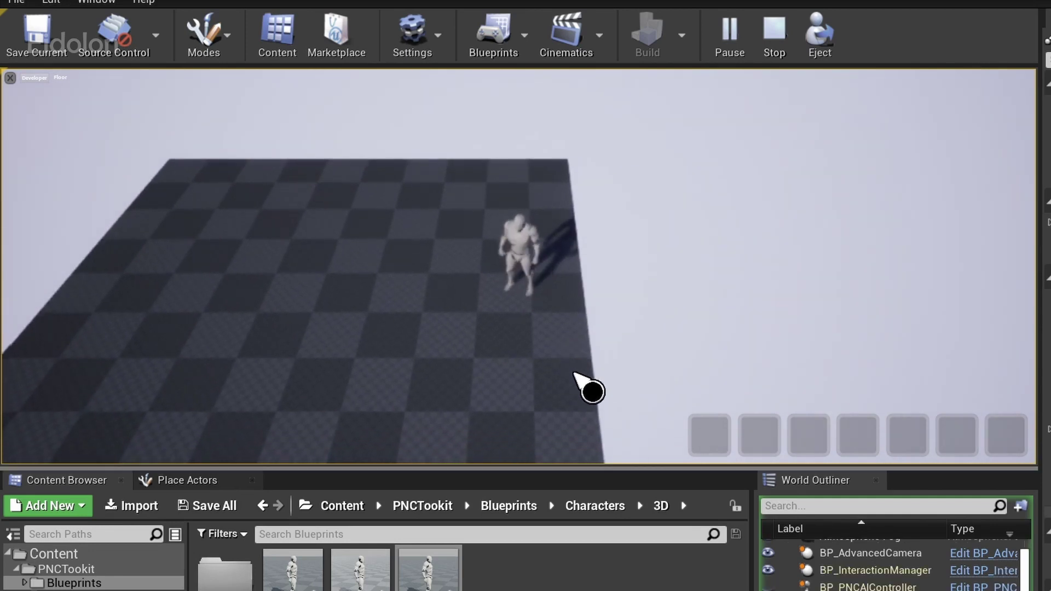
{"action": "left_click", "coordinate": [574, 371]}
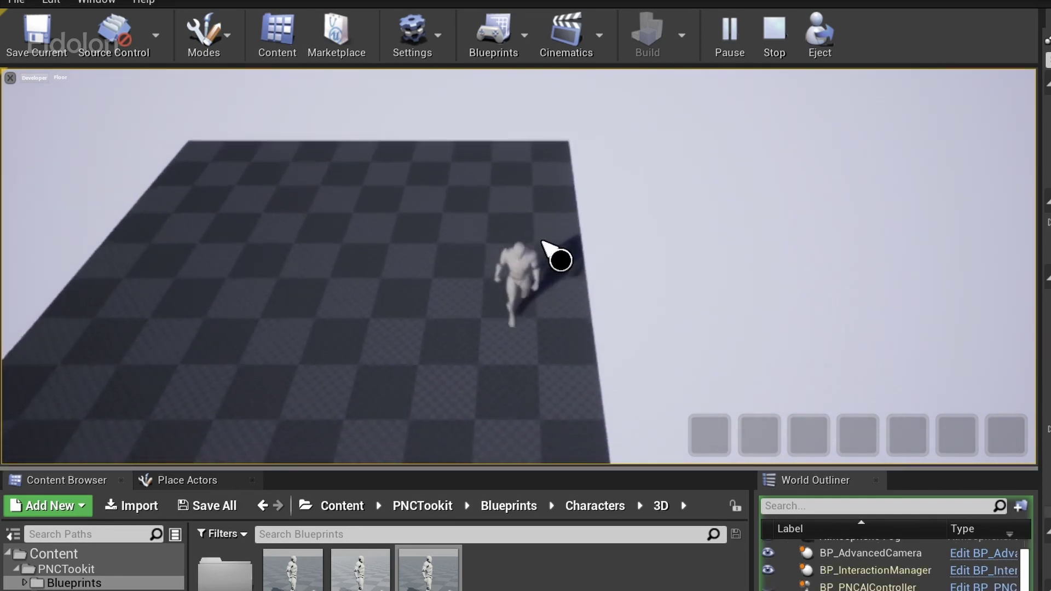
{"action": "left_click", "coordinate": [564, 231]}
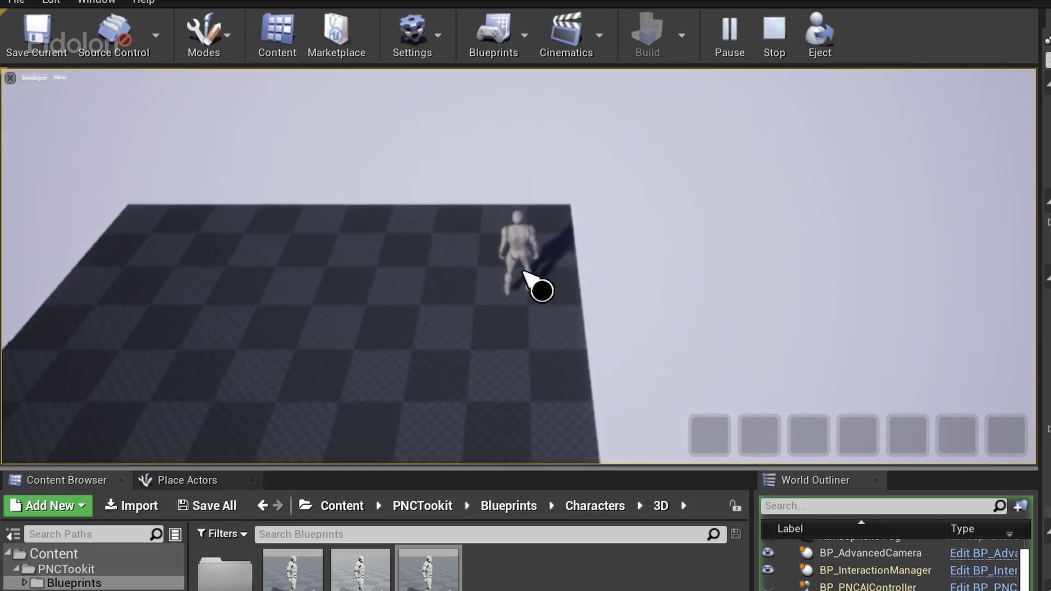
{"action": "right_click_drag", "start_coordinate": [383, 235], "coordinate": [318, 395]}
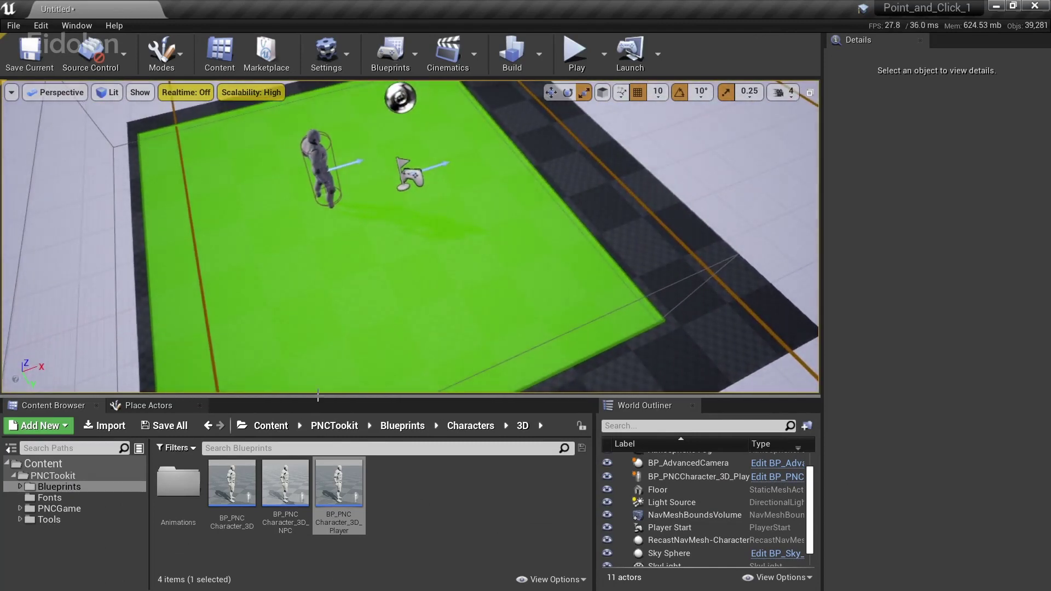
- Open OverviewMap from PNCGame/Scenes/Overview, saving the current untitled level as test in the Content folder
{"action": "left_click", "coordinate": [71, 508]}
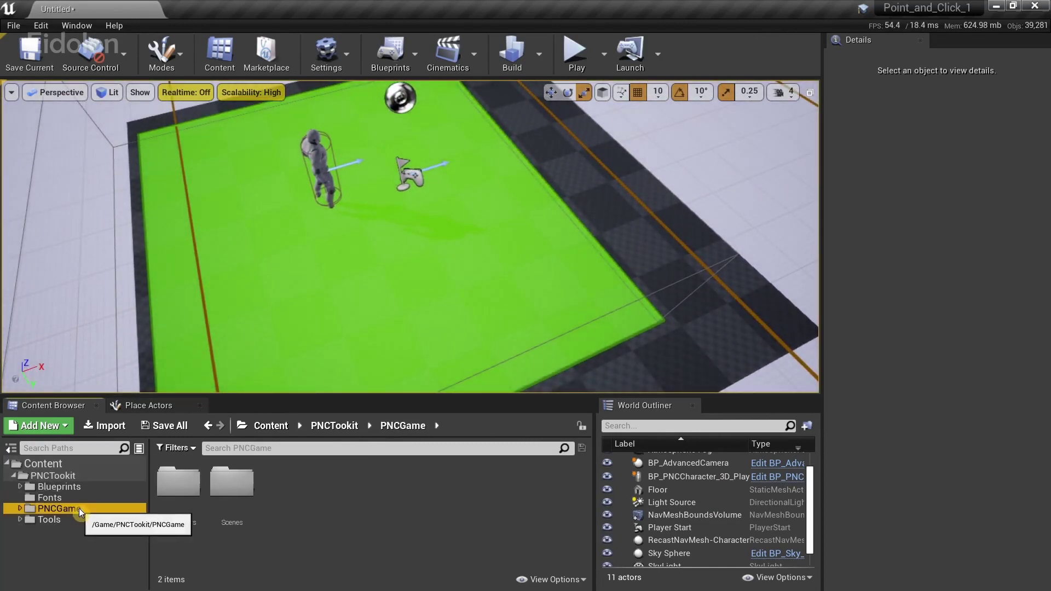
{"action": "left_click", "coordinate": [17, 508]}
{"action": "left_click", "coordinate": [75, 530]}
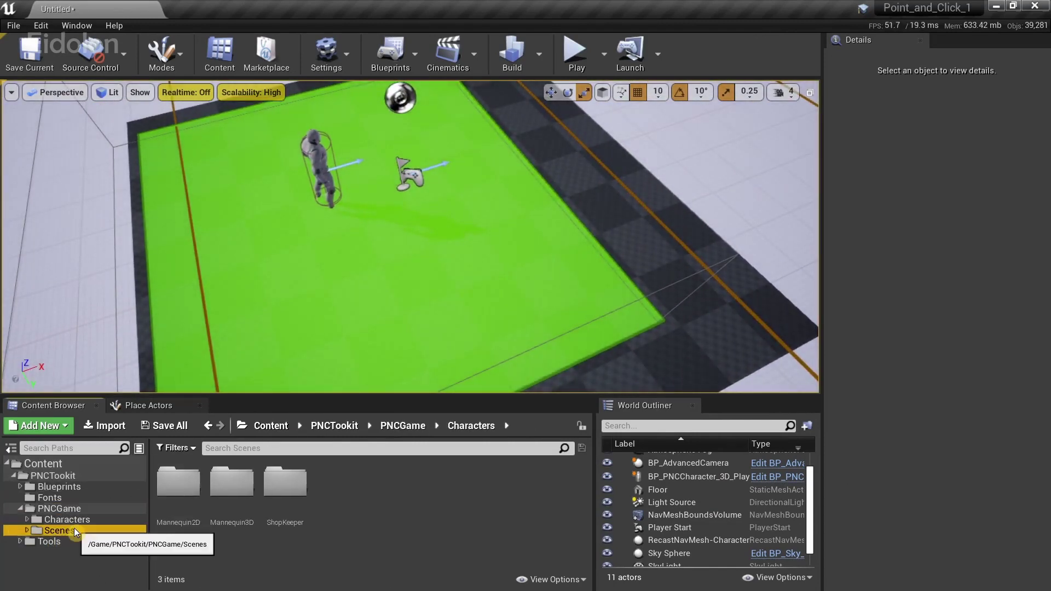
{"action": "double_click", "coordinate": [231, 485]}
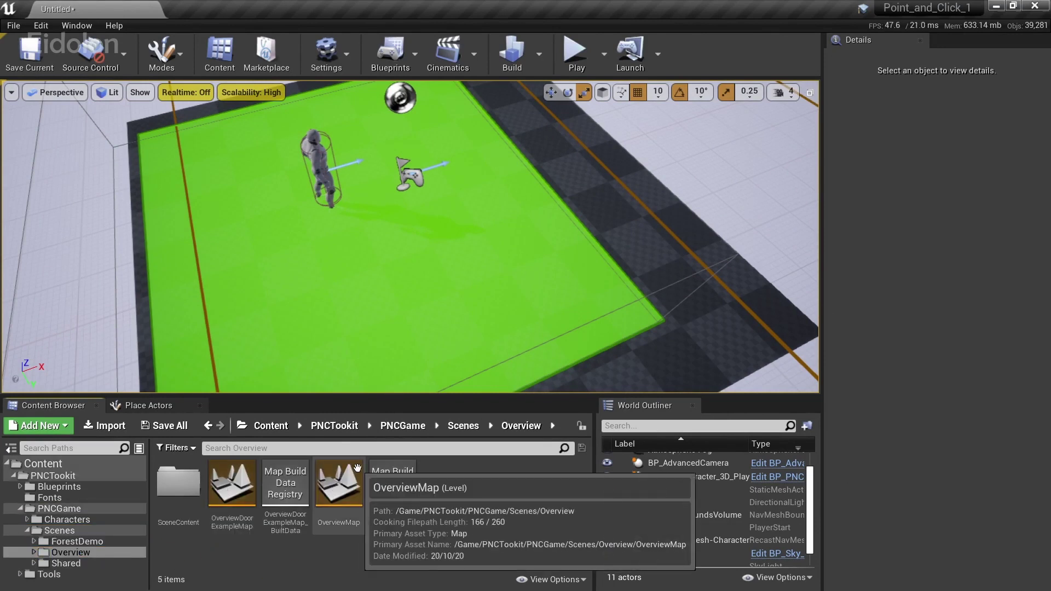
{"action": "double_click", "coordinate": [339, 484]}
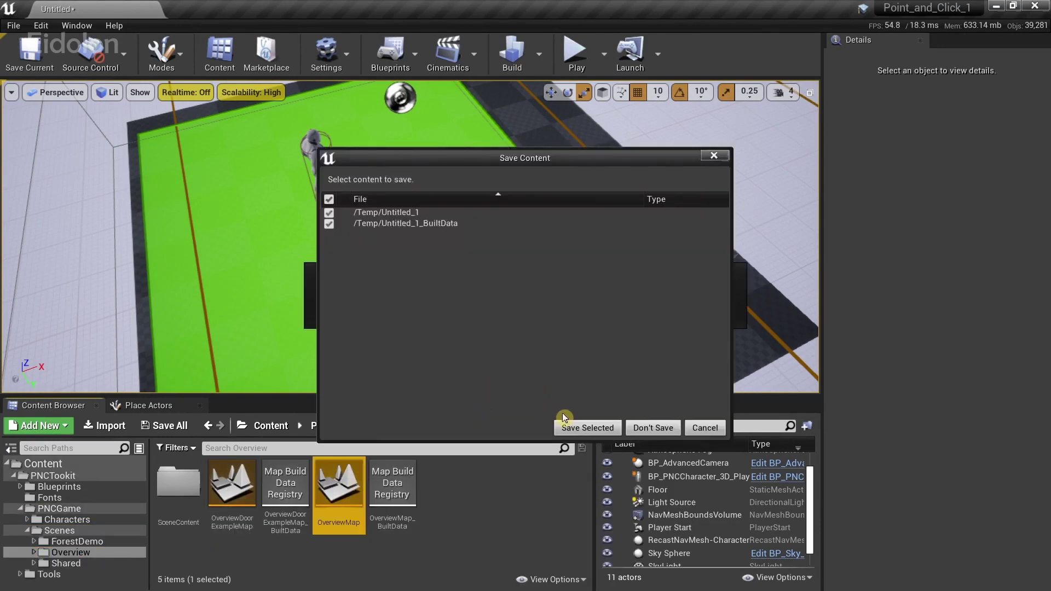
{"action": "left_click", "coordinate": [575, 425]}
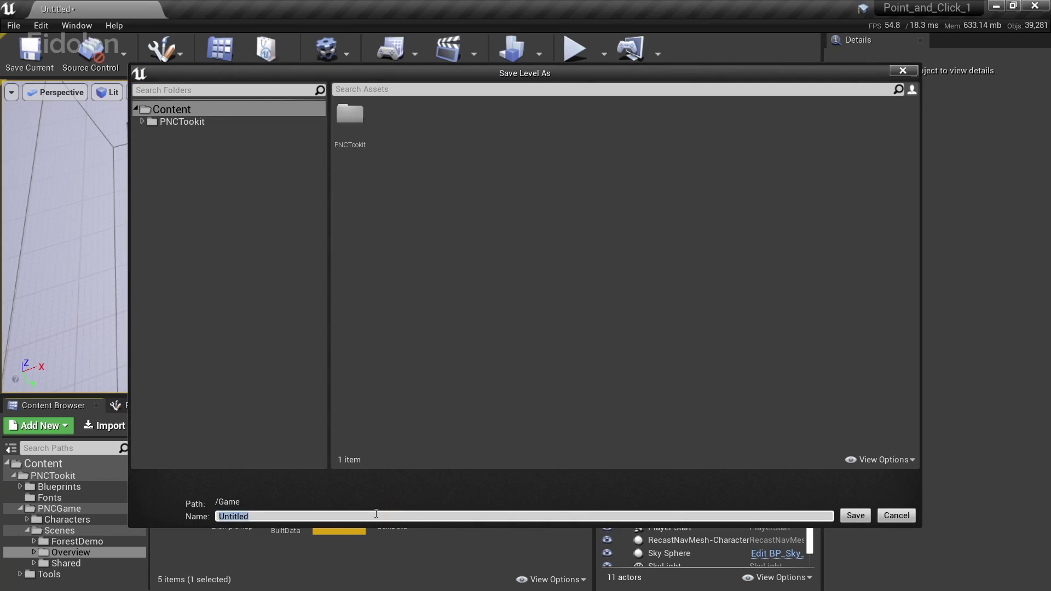
{"action": "type", "text": "test"}
{"action": "key", "text": "Return"}
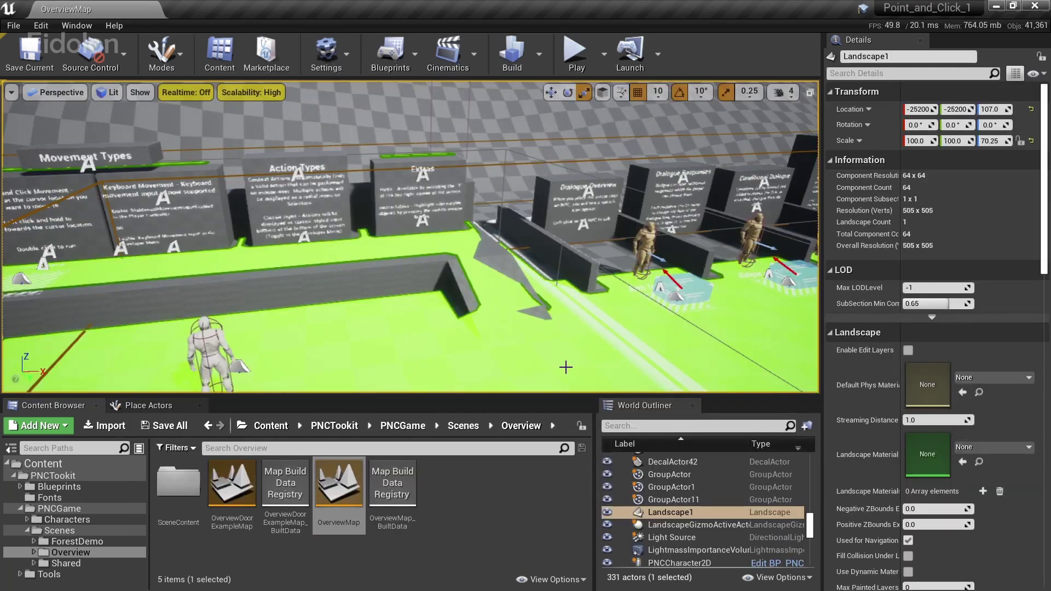
- Select BP_Example_NPC in the Dialogue Overview booth together with its InteractionVolume2 on the floor
{"action": "right_click_drag", "start_coordinate": [556, 328], "coordinate": [569, 370]}
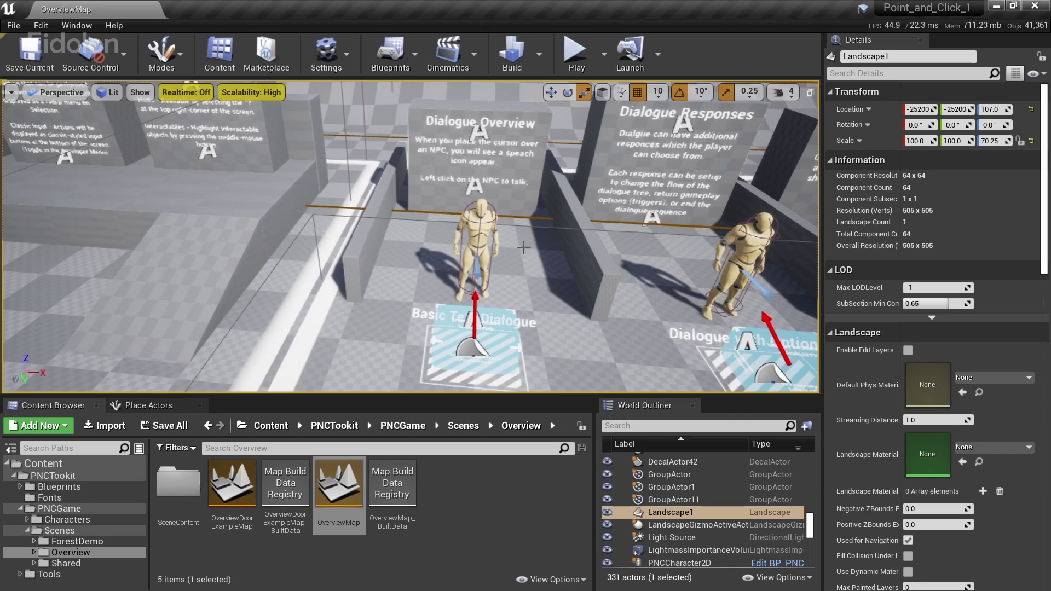
{"action": "right_click_drag", "start_coordinate": [569, 350], "coordinate": [437, 313]}
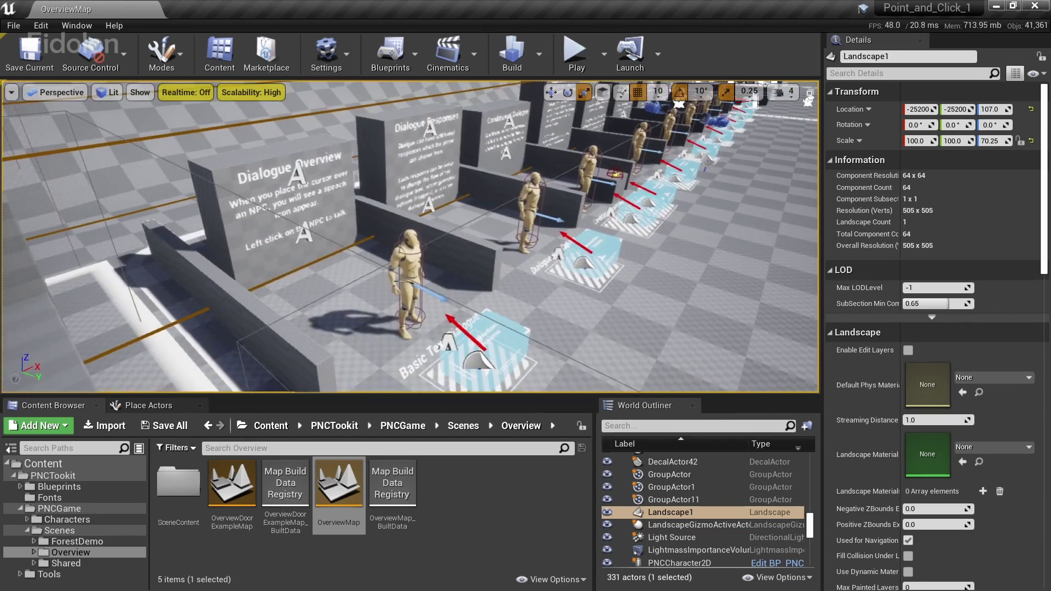
{"action": "left_click", "coordinate": [408, 253]}
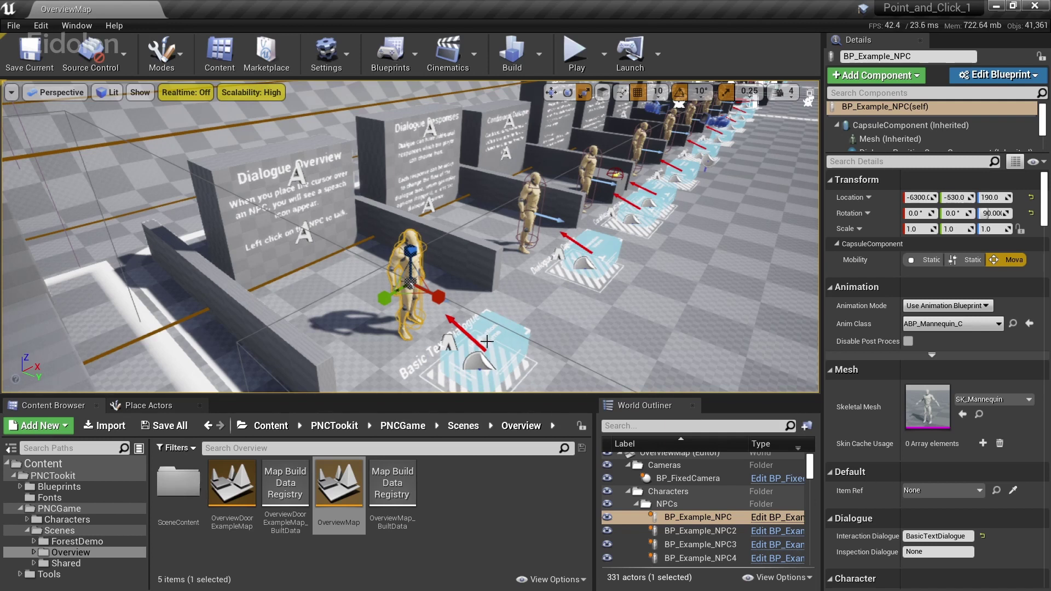
{"action": "key", "text": "f"}
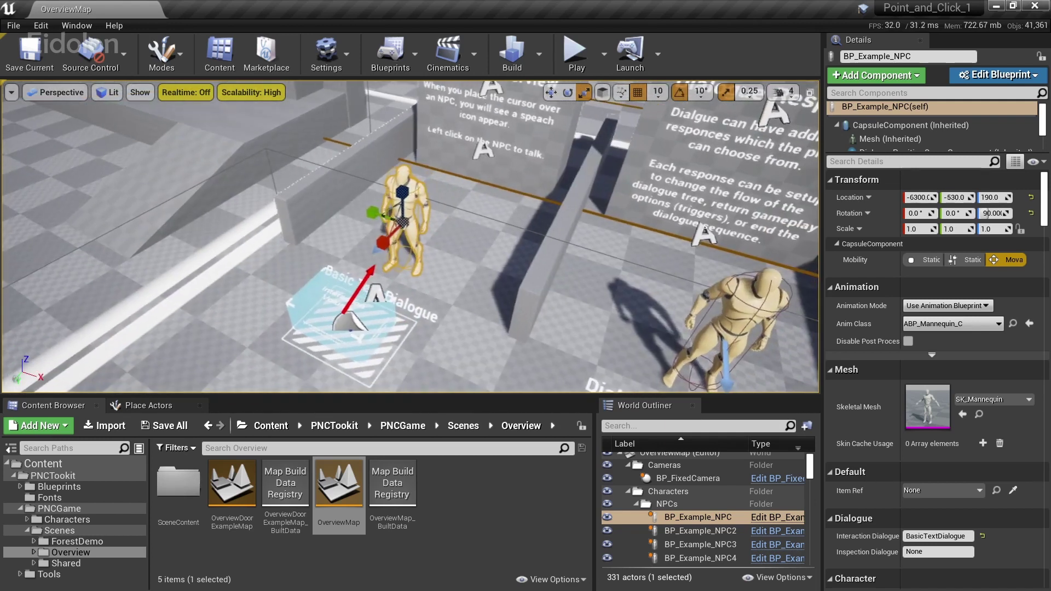
{"action": "left_click", "coordinate": [380, 315], "text": "ctrl"}
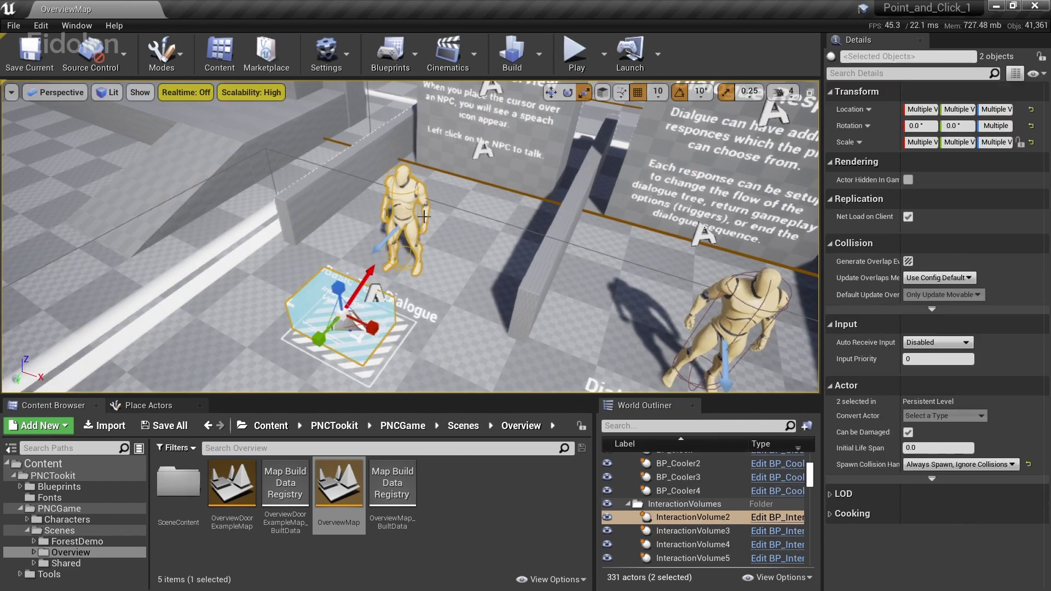
{"action": "scroll", "coordinate": [403, 218], "scroll_direction": "down", "scroll_amount": 5}
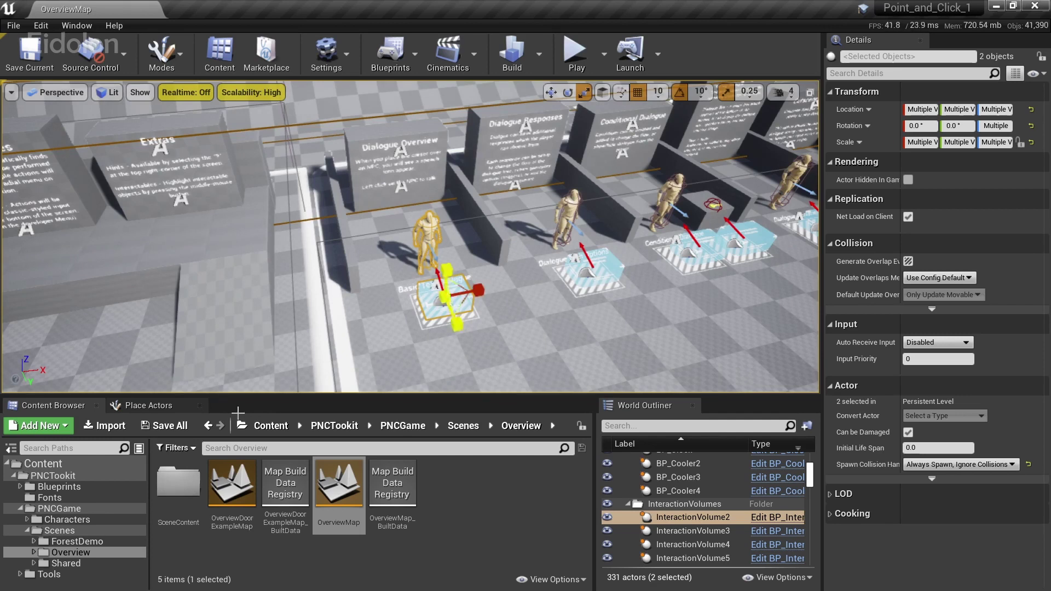
- Reopen the test level from the Content folder and select its Floor
{"action": "left_click", "coordinate": [70, 464]}
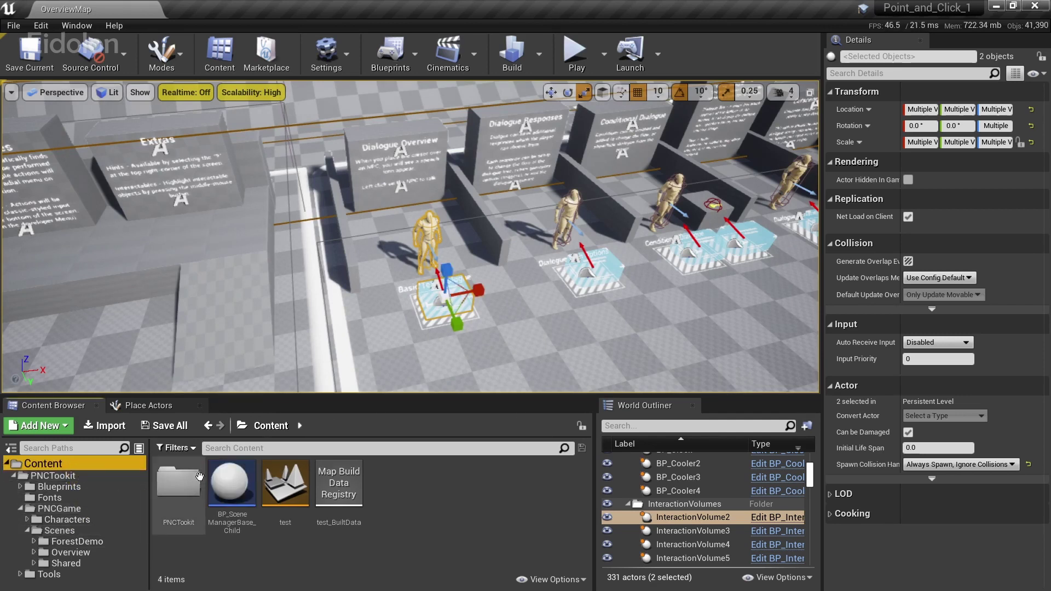
{"action": "double_click", "coordinate": [300, 483]}
{"action": "right_click_drag", "start_coordinate": [475, 307], "coordinate": [427, 295]}
{"action": "left_click", "coordinate": [475, 307]}
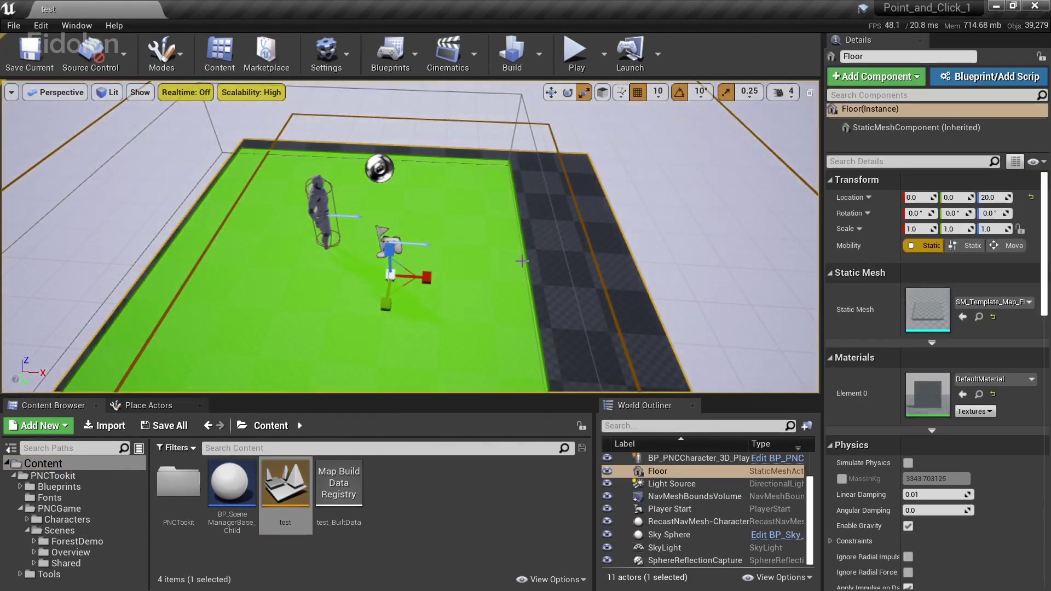
- Paste BP_Example_NPC and InteractionVolume2 into the test level and move them together onto the green navigable floor area
{"action": "key", "text": "ctrl+v"}
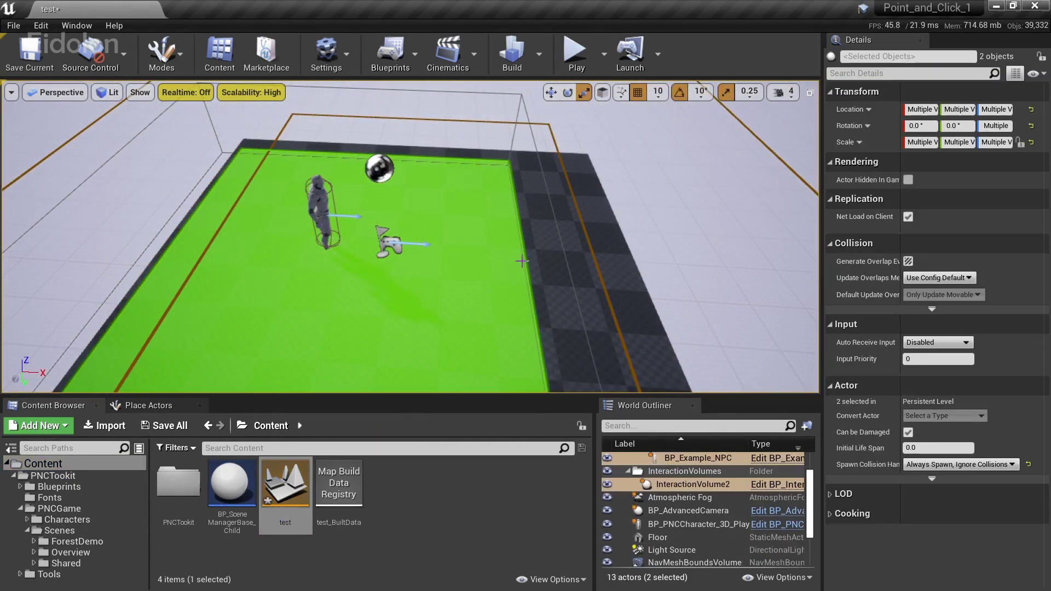
{"action": "double_click", "coordinate": [693, 484]}
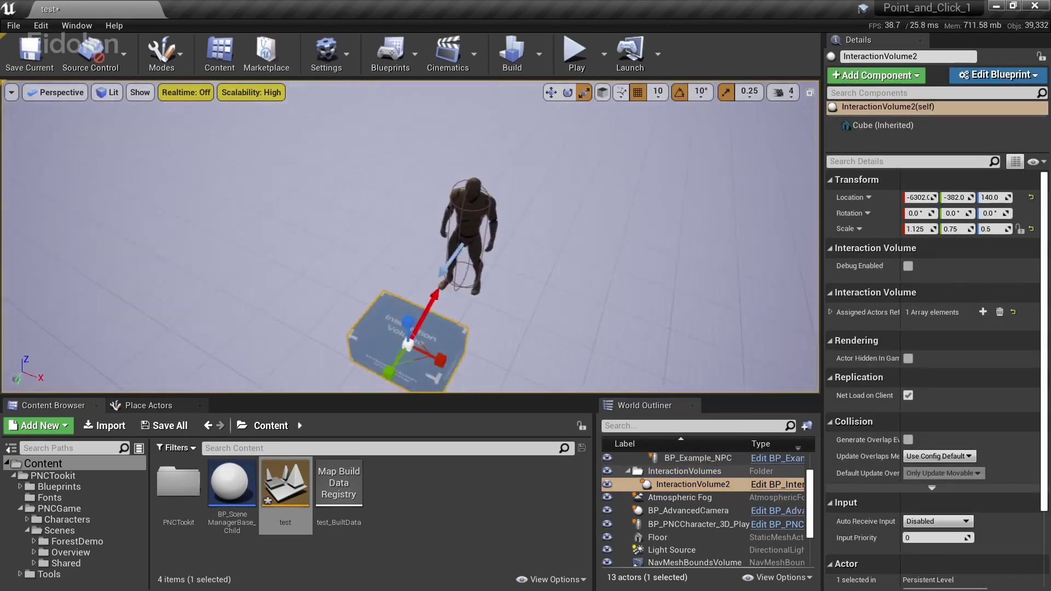
{"action": "right_click_drag", "start_coordinate": [410, 235], "coordinate": [410, 191]}
{"action": "key", "text": "w"}
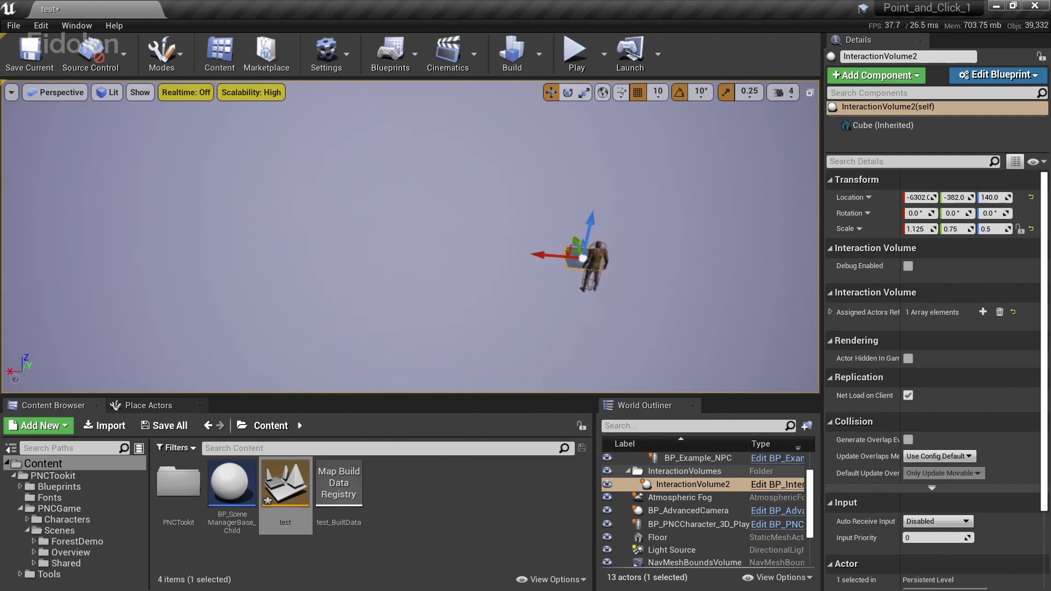
{"action": "left_click", "coordinate": [720, 464], "text": "ctrl"}
{"action": "key", "text": "f"}
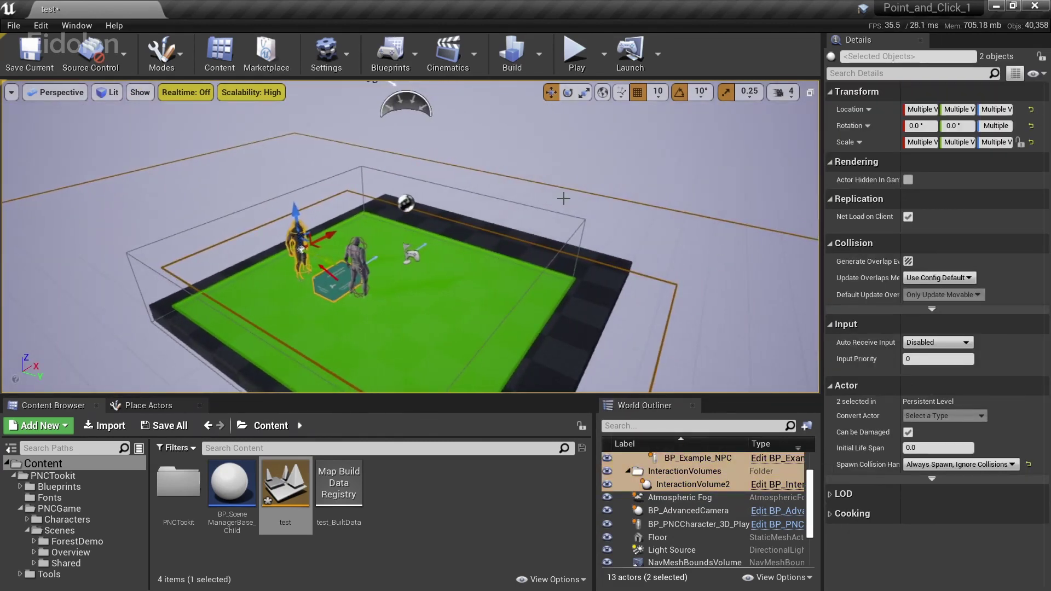
- Play the test level, walk the character around the floor, talk to the pasted NPC, and end the session
{"action": "left_click", "coordinate": [578, 55]}
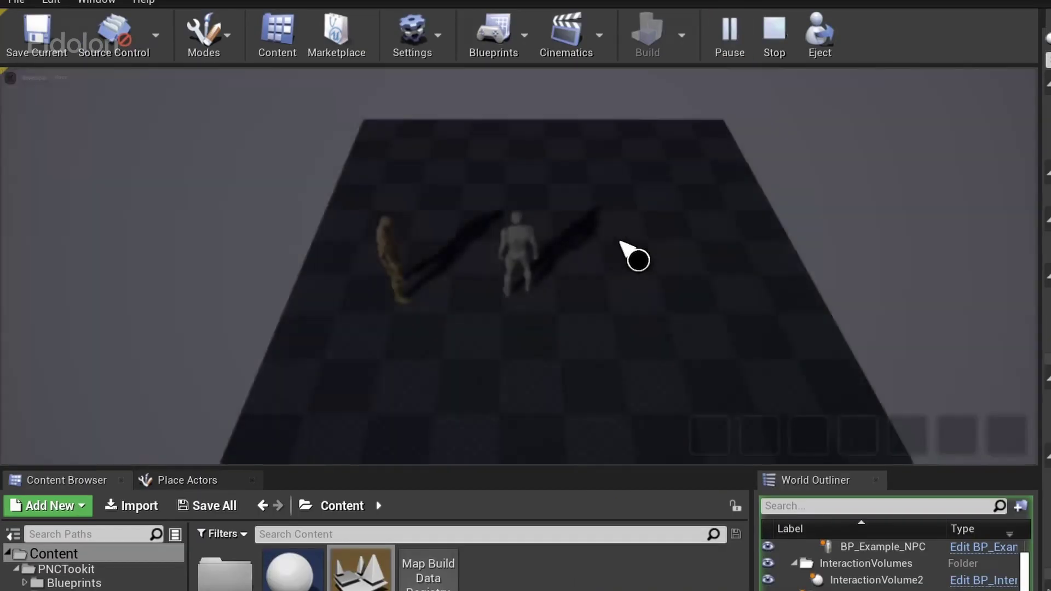
{"action": "left_click", "coordinate": [614, 270]}
{"action": "left_click", "coordinate": [510, 385]}
{"action": "left_click", "coordinate": [599, 204]}
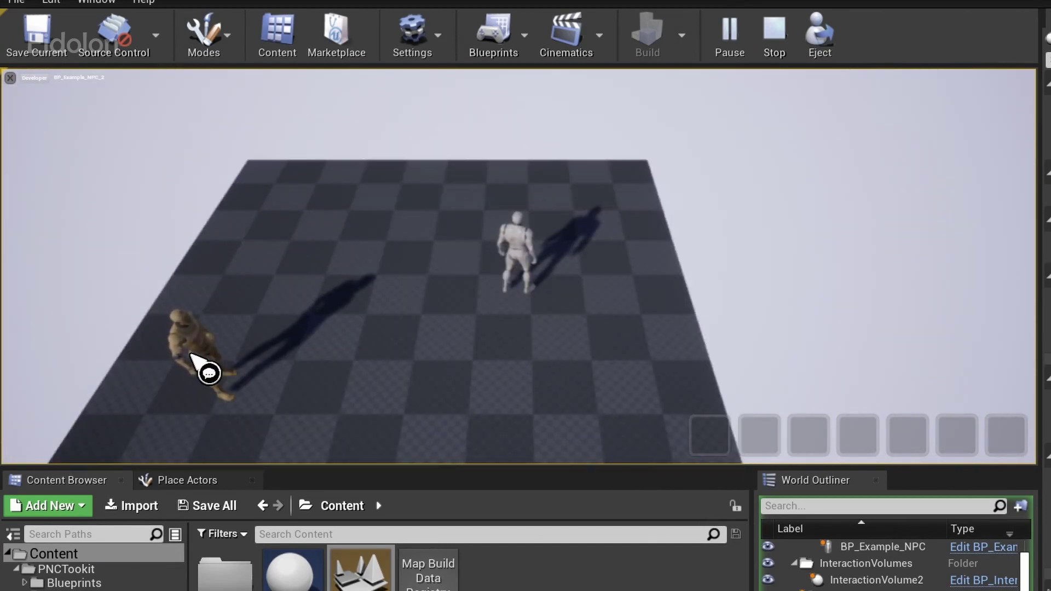
{"action": "left_click", "coordinate": [191, 348]}
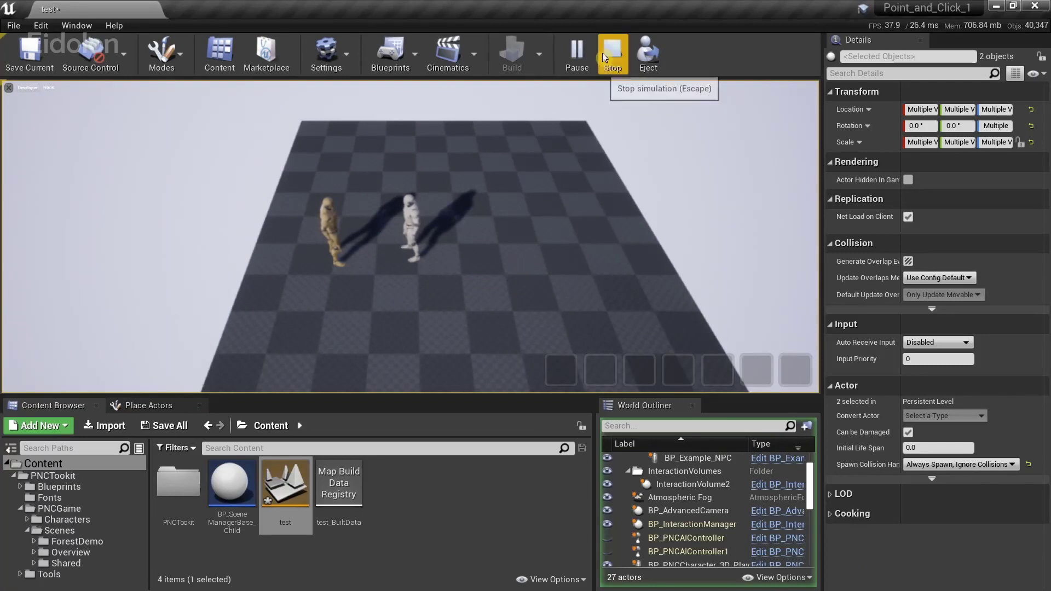
{"action": "left_click", "coordinate": [604, 57]}
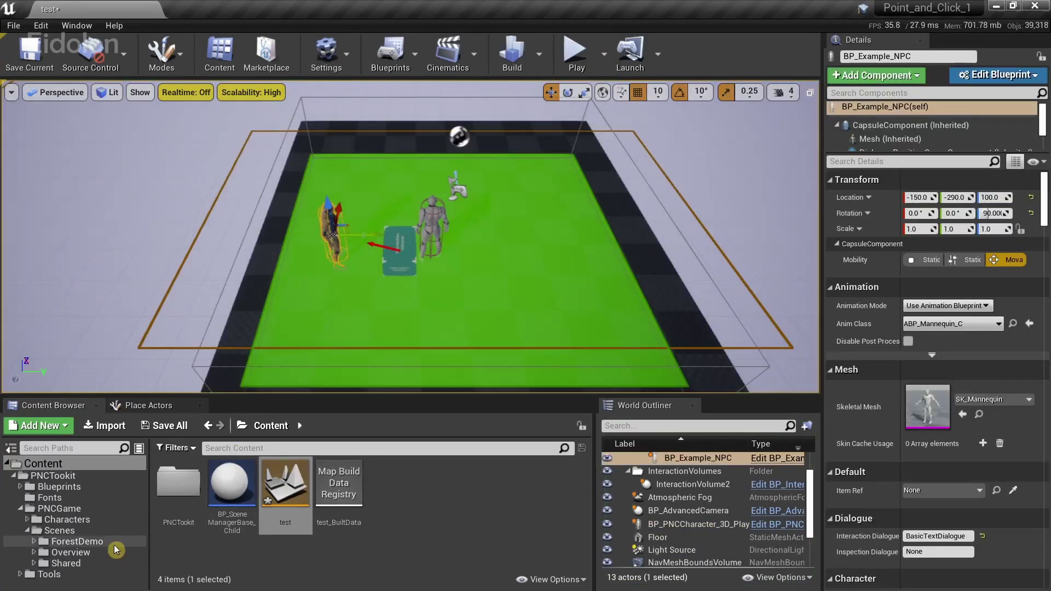
- Open OverviewMap from PNCGame/Scenes/Overview and move BP_PNCCharacter_3D_Player in front of the dialogue booths
{"action": "left_click", "coordinate": [107, 558]}
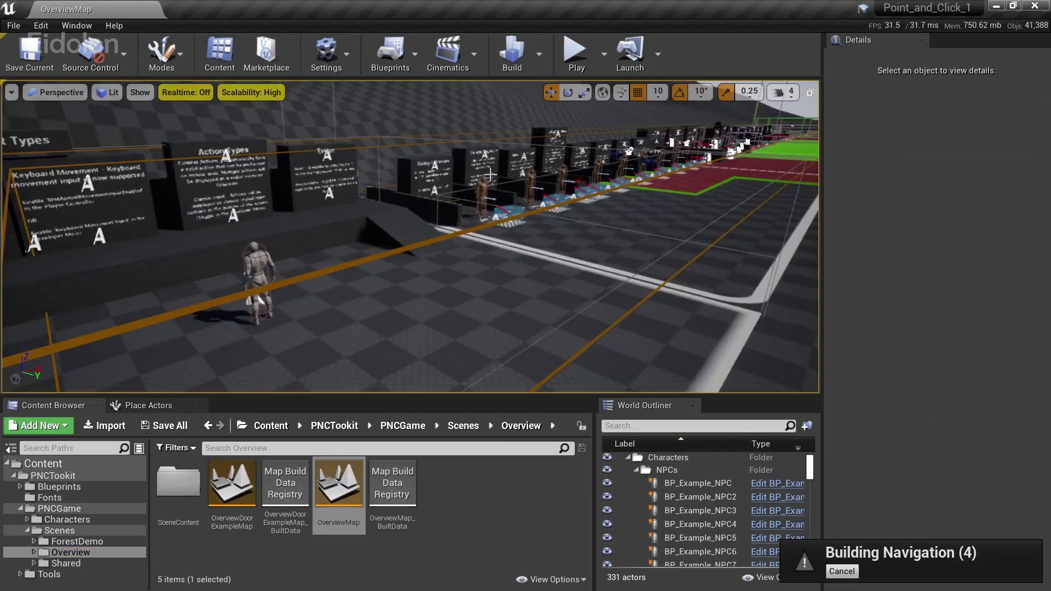
{"action": "key", "text": "w"}
{"action": "right_click_drag", "start_coordinate": [491, 174], "coordinate": [500, 257]}
{"action": "left_click", "coordinate": [500, 258]}
- Play OverviewMap and test the Conditional Dialogue NPC before and after picking up the key, ending the session near the Cutscene Dialogue booth
{"action": "key", "text": "alt+p"}
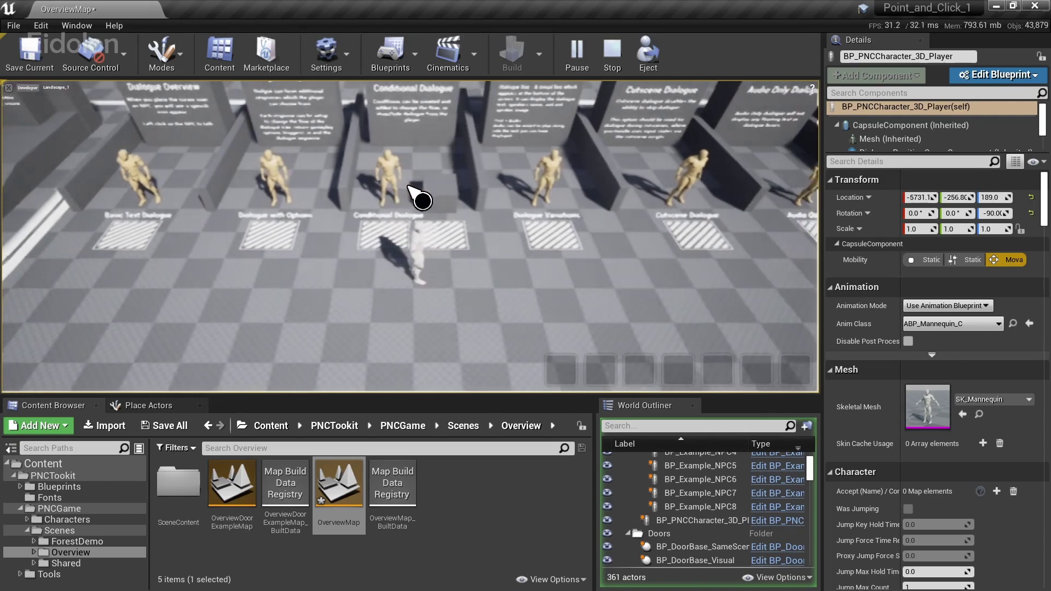
{"action": "left_click", "coordinate": [383, 174]}
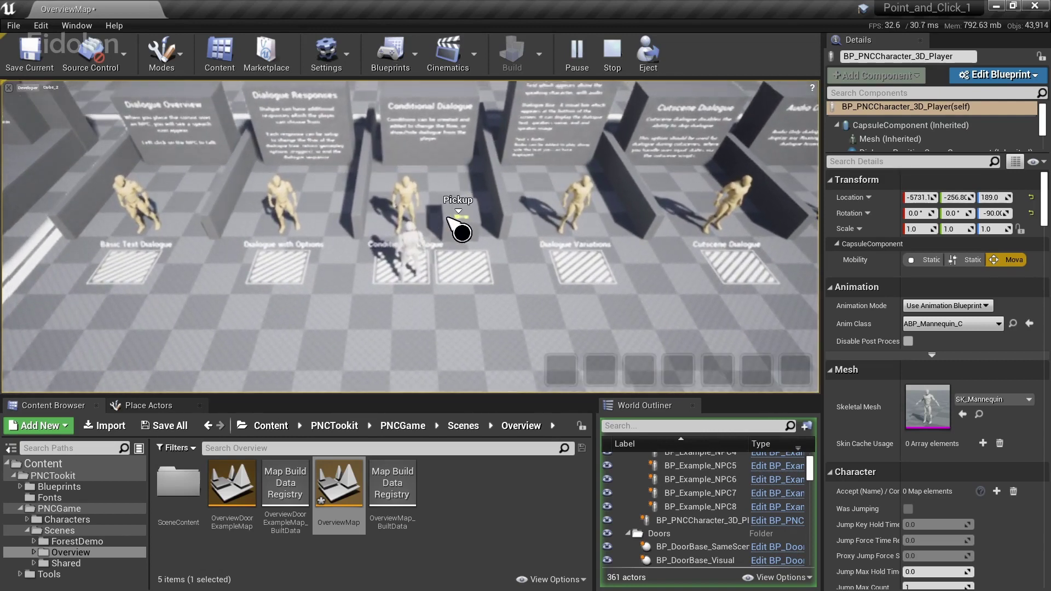
{"action": "left_click", "coordinate": [450, 214]}
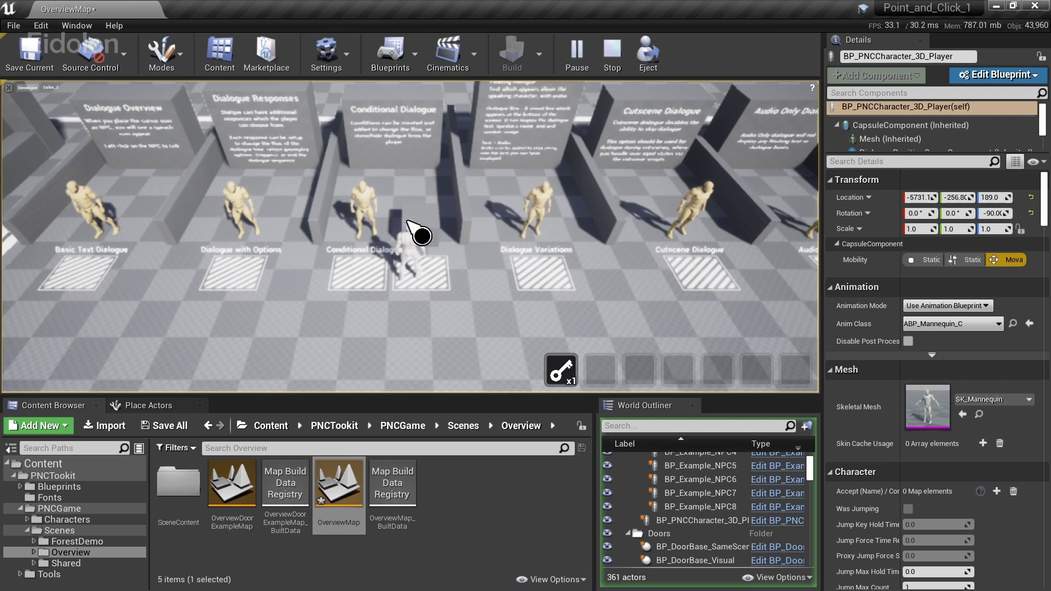
{"action": "left_click", "coordinate": [357, 203]}
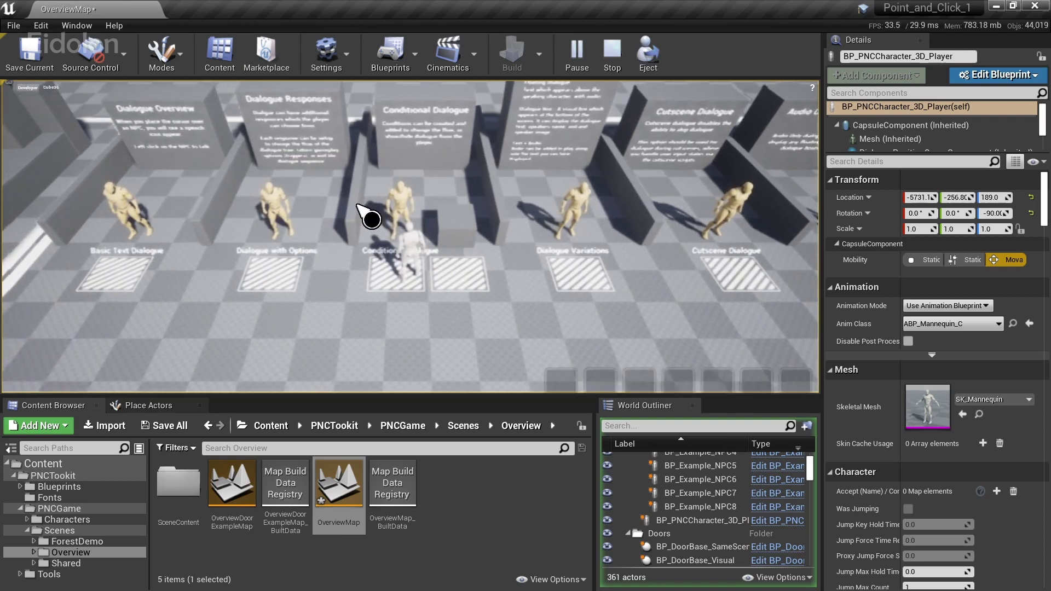
{"action": "left_click", "coordinate": [500, 305]}
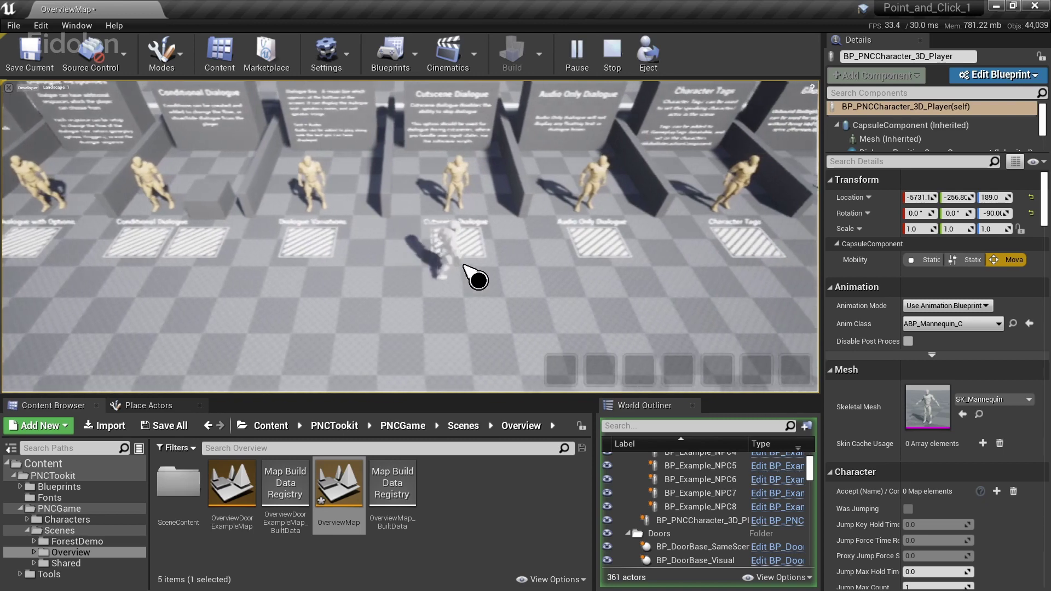
{"action": "key", "text": "Escape"}
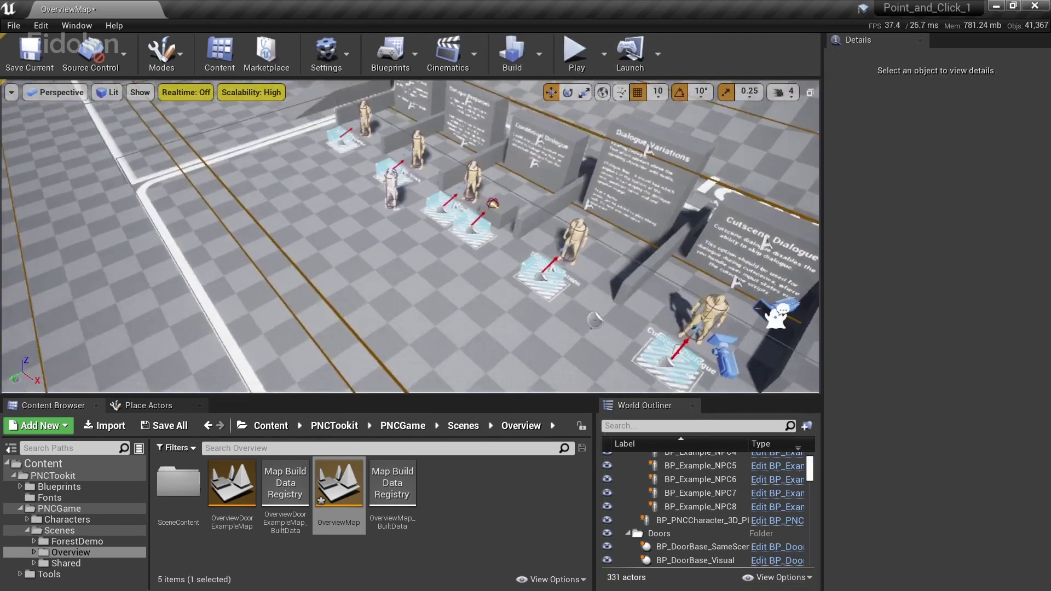
{"action": "right_click_drag", "start_coordinate": [411, 236], "coordinate": [104, 268]}
{"action": "right_click_drag", "start_coordinate": [511, 210], "coordinate": [591, 207]}
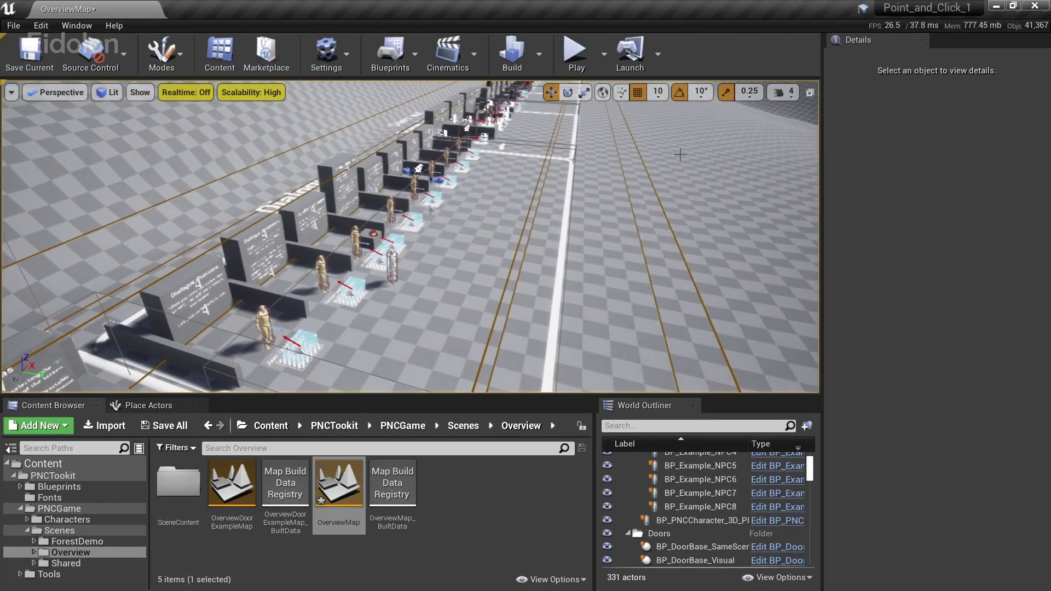